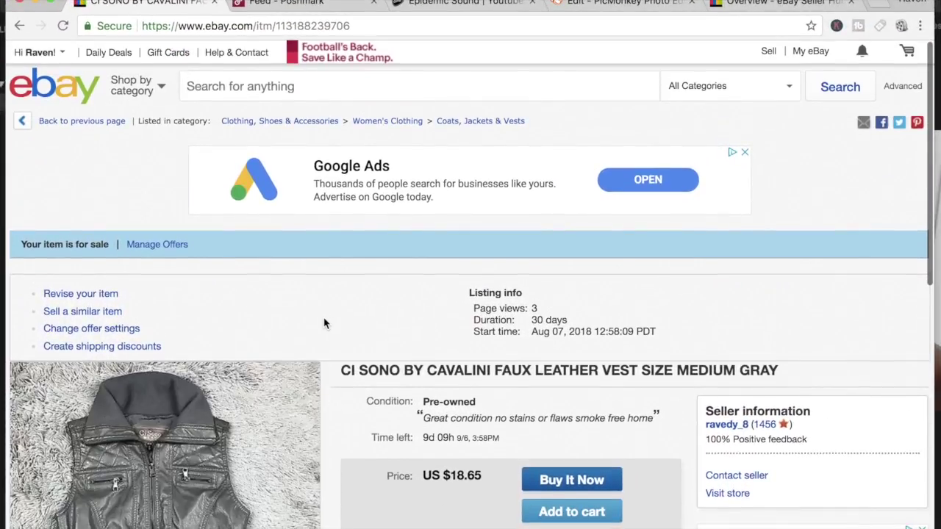
# - Take a screenshot of the front-view photo of the gray vest in the eBay listing
pyautogui.scroll(-3, 325, 319)
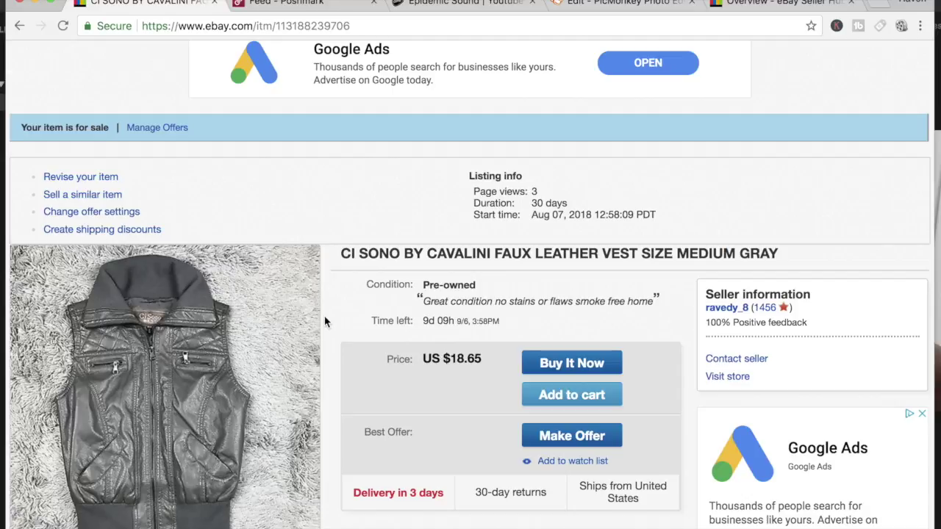
pyautogui.scroll(-2, 390, 326)
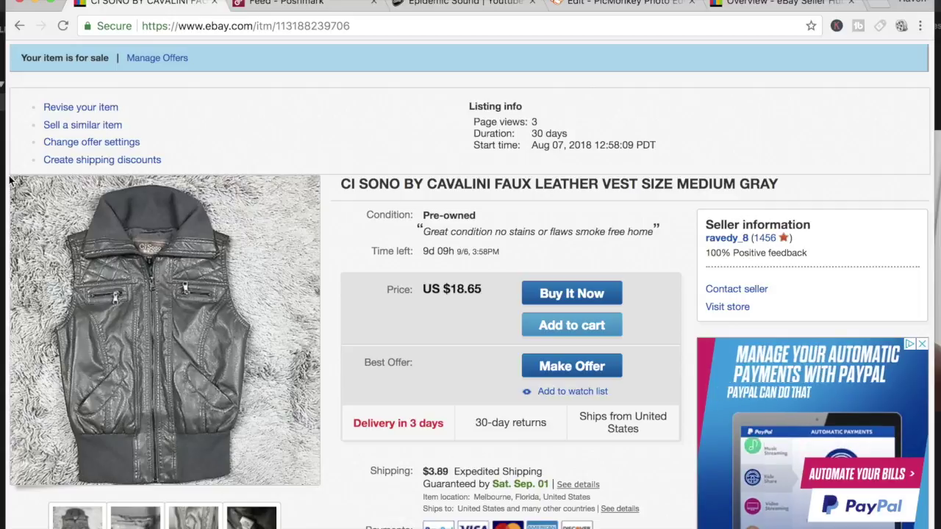
pyautogui.moveTo(120, 272)
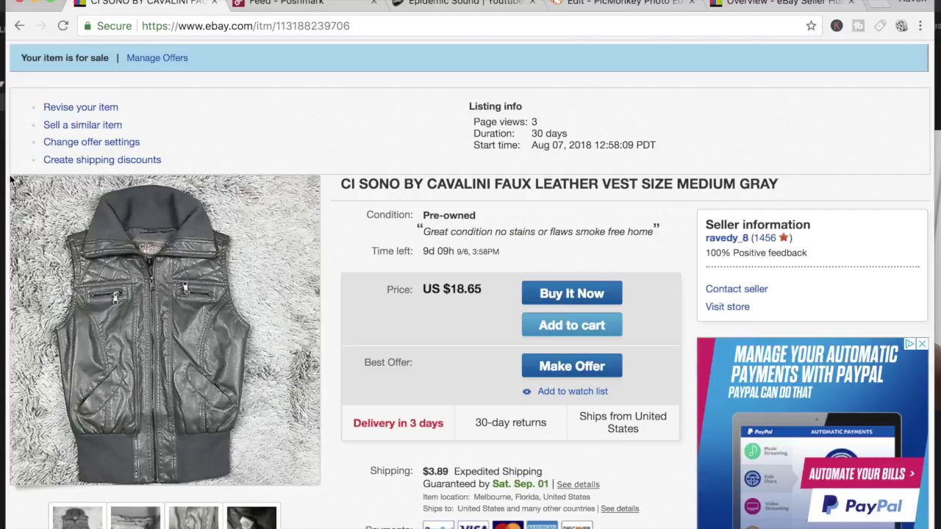
pyautogui.moveTo(11, 176); pyautogui.dragTo(319, 484)
# - Take a screenshot of each remaining listing photo: the brand label, the pocket close-up and the care tag
pyautogui.click(135, 518)
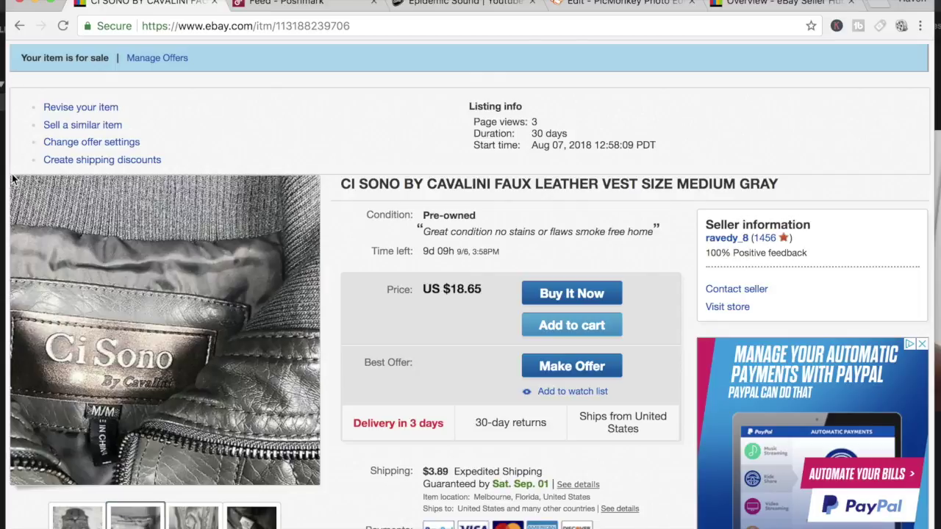
pyautogui.press('super+shift+4')
pyautogui.moveTo(11, 177); pyautogui.dragTo(319, 488)
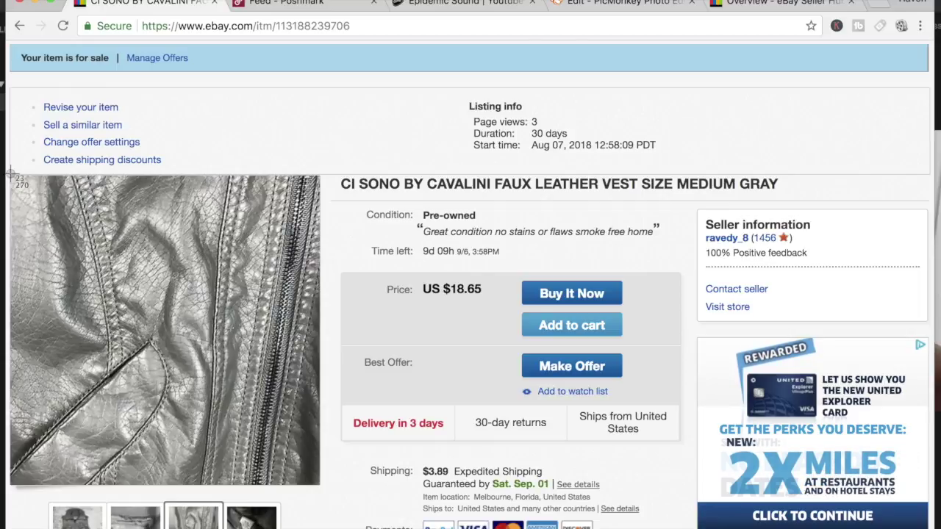
pyautogui.press('super+shift+4')
pyautogui.moveTo(11, 178); pyautogui.dragTo(329, 482)
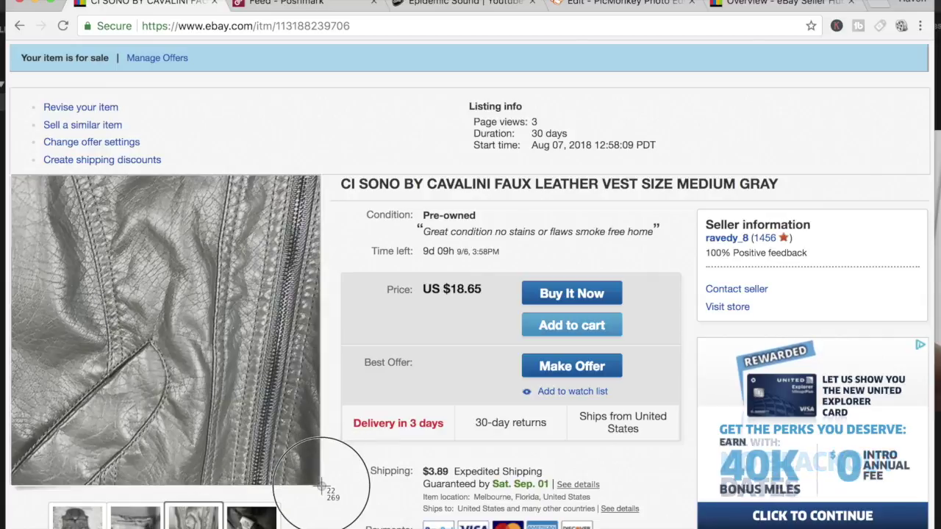
pyautogui.moveTo(251, 518)
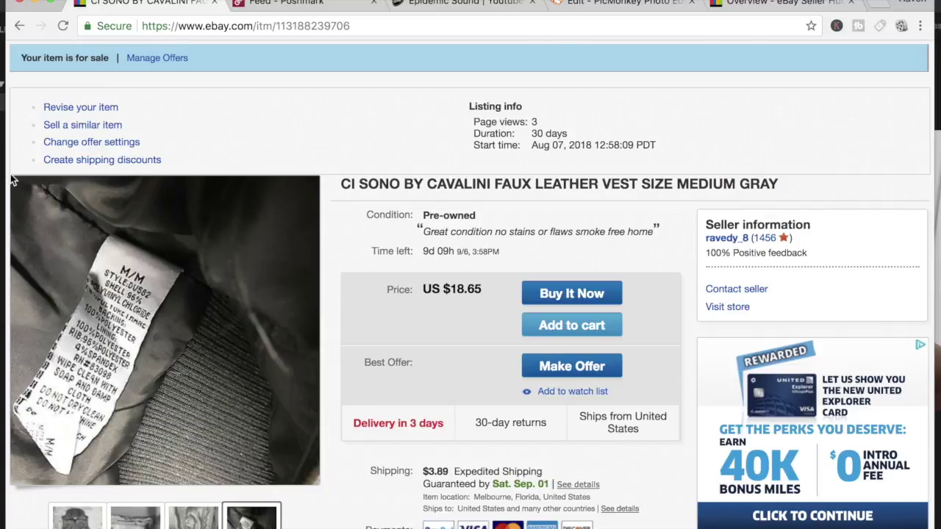
pyautogui.press('super+shift+4')
pyautogui.moveTo(10, 174); pyautogui.dragTo(319, 486)
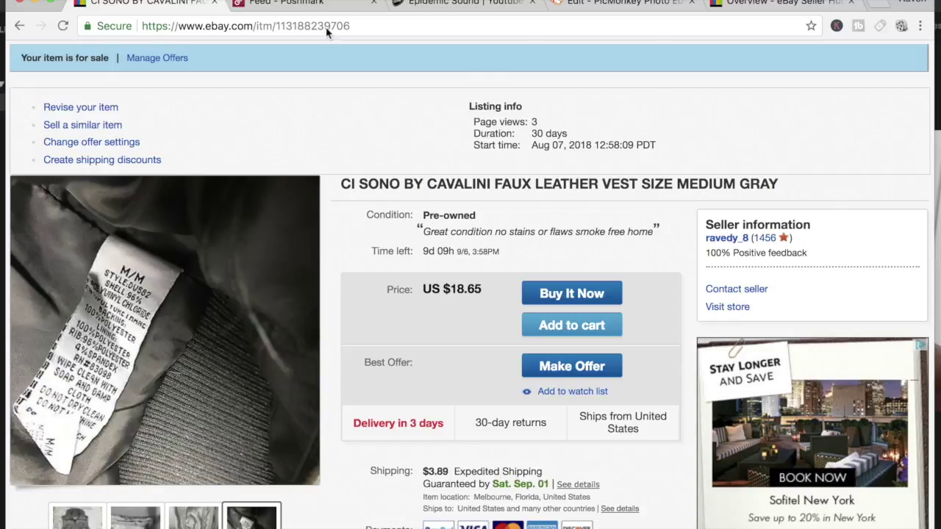
# - Switch to Poshmark, start a new listing and open the file chooser for its photos
pyautogui.click(317, 3)
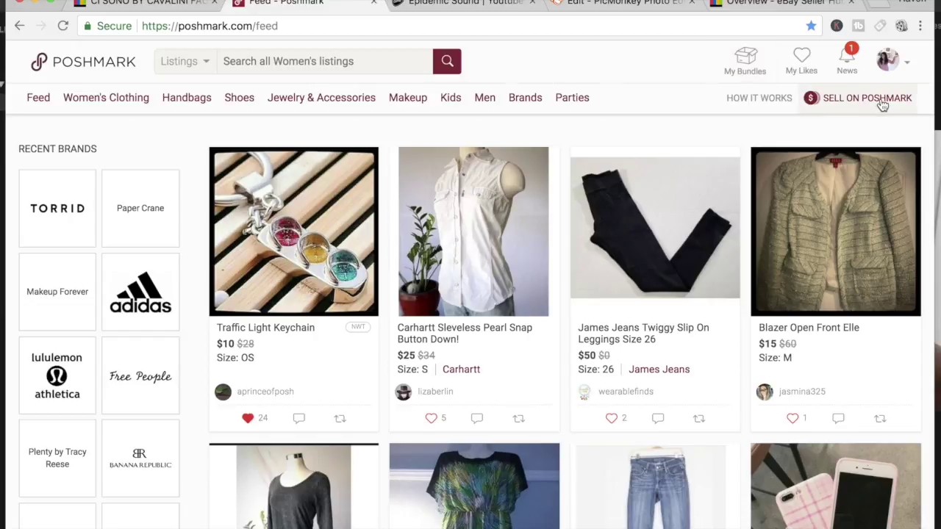
pyautogui.click(853, 102)
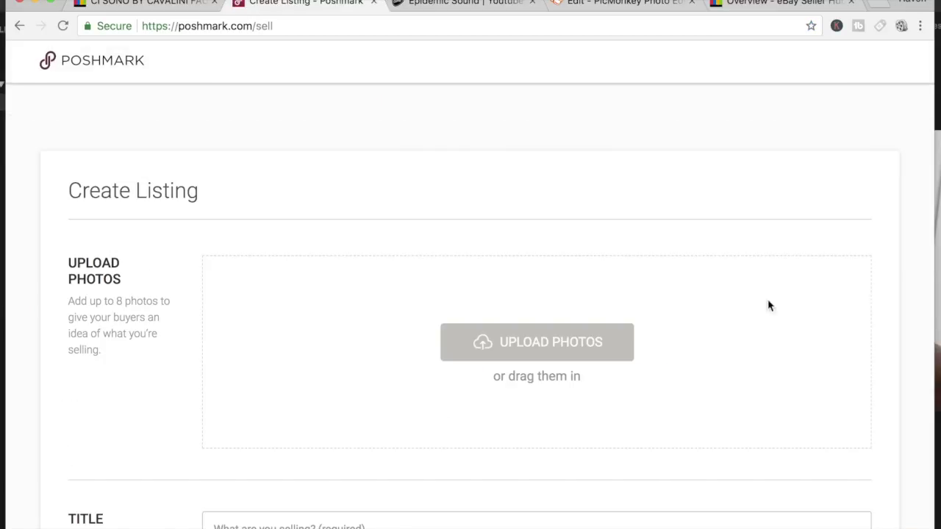
pyautogui.click(549, 345)
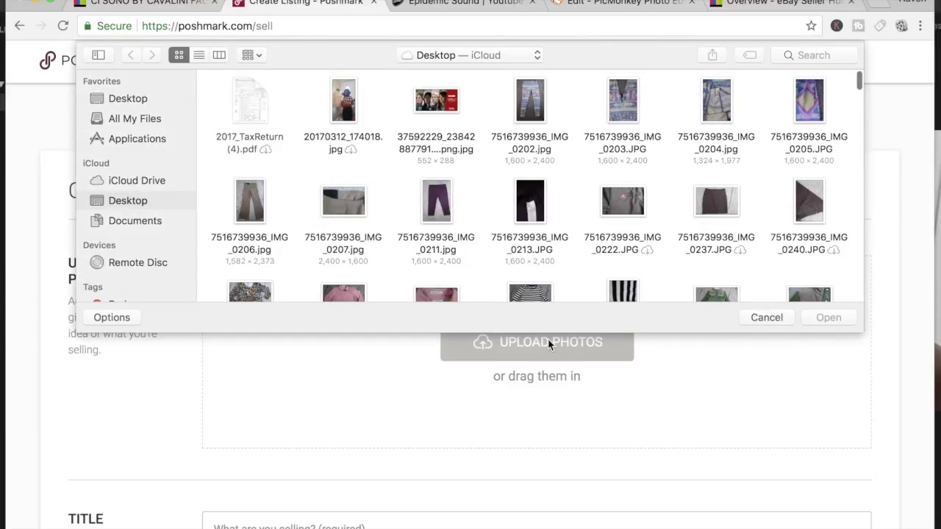
# - Upload the four vest screenshots from the Desktop, keeping the front view as the covershot
pyautogui.scroll(-15, 444, 217)
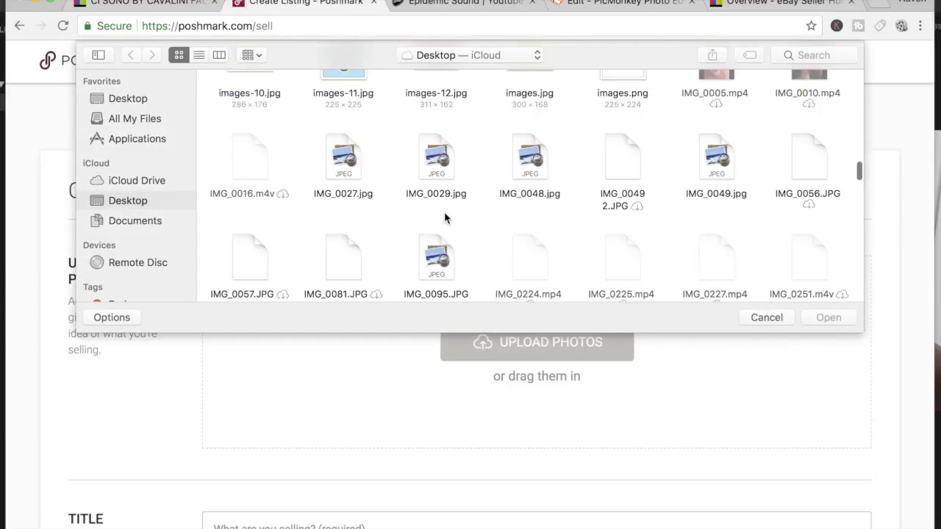
pyautogui.scroll(-20, 444, 218)
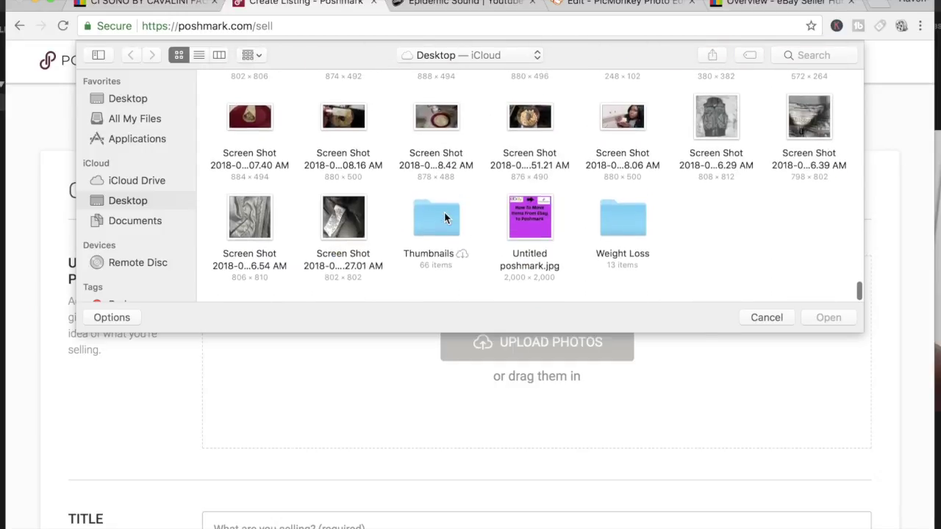
pyautogui.scroll(3, 444, 212)
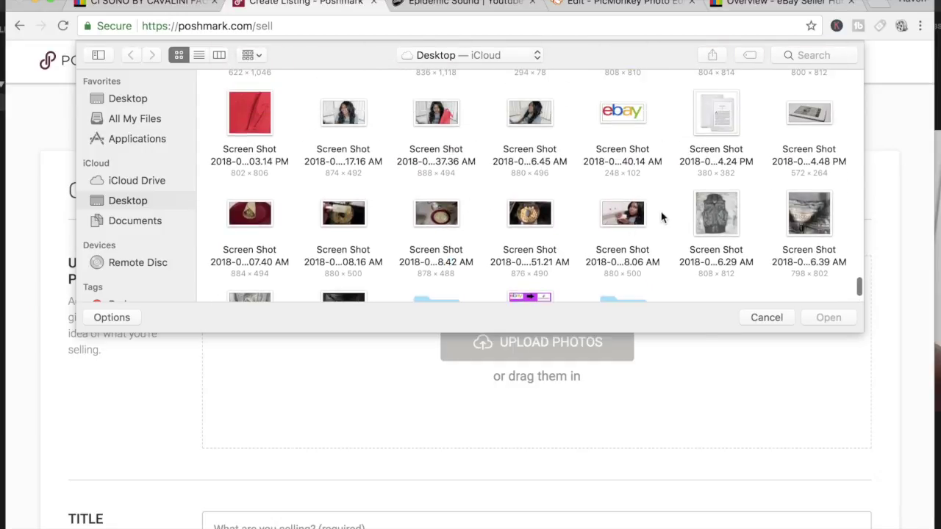
pyautogui.click(717, 216)
pyautogui.keyDown('super'); pyautogui.click(808, 213); pyautogui.keyUp('super')
pyautogui.scroll(-2, 808, 210)
pyautogui.keyDown('super'); pyautogui.click(250, 234); pyautogui.keyUp('super')
pyautogui.keyDown('super'); pyautogui.click(341, 232); pyautogui.keyUp('super')
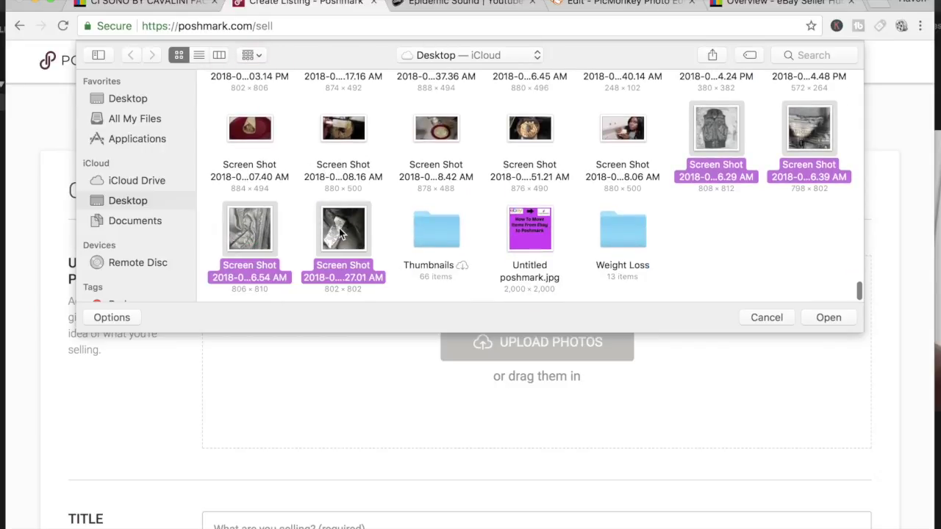
pyautogui.click(827, 317)
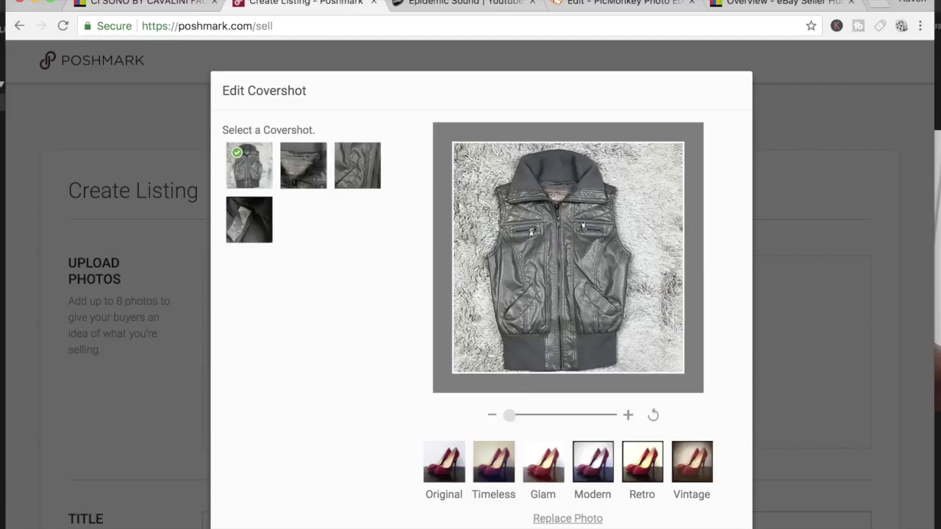
pyautogui.press('Escape')
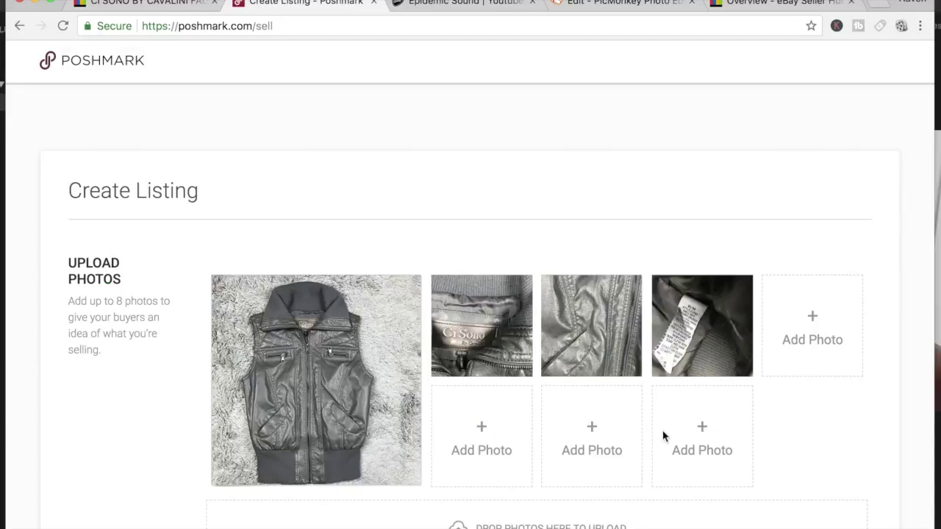
# - Return to the eBay listing and copy its full title, "CI SONO BY CAVALINI FAUX LEATHER VEST SIZE MEDIUM GRAY"
pyautogui.scroll(-3, 663, 435)
pyautogui.scroll(-1, 663, 437)
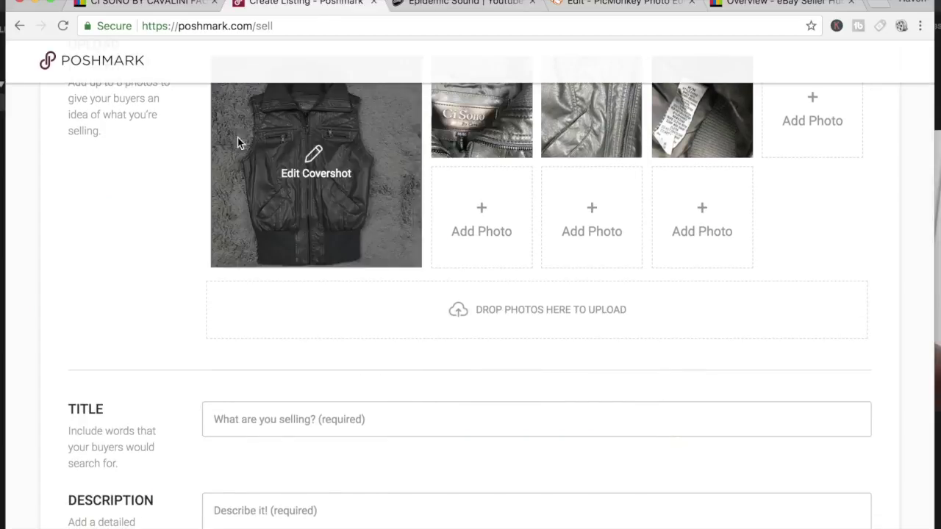
pyautogui.click(169, 9)
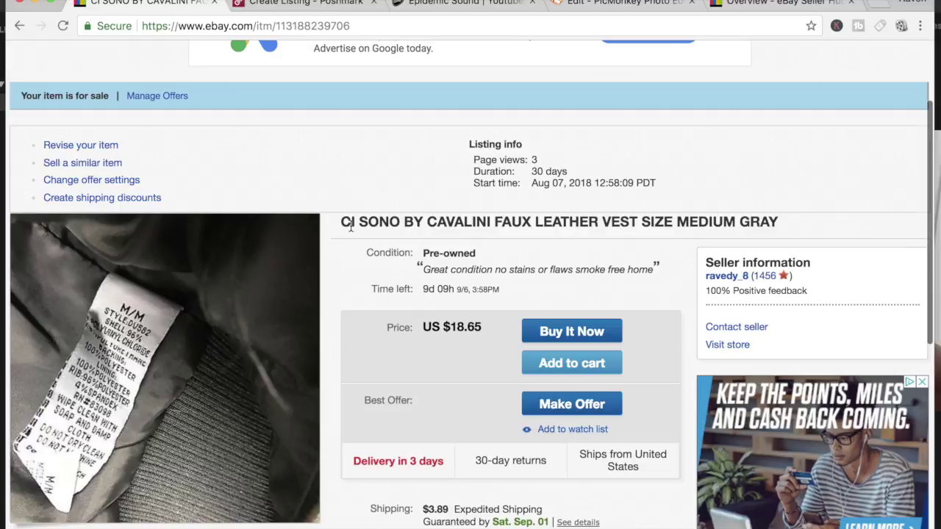
pyautogui.moveTo(342, 220); pyautogui.dragTo(513, 220)
pyautogui.click(512, 220)
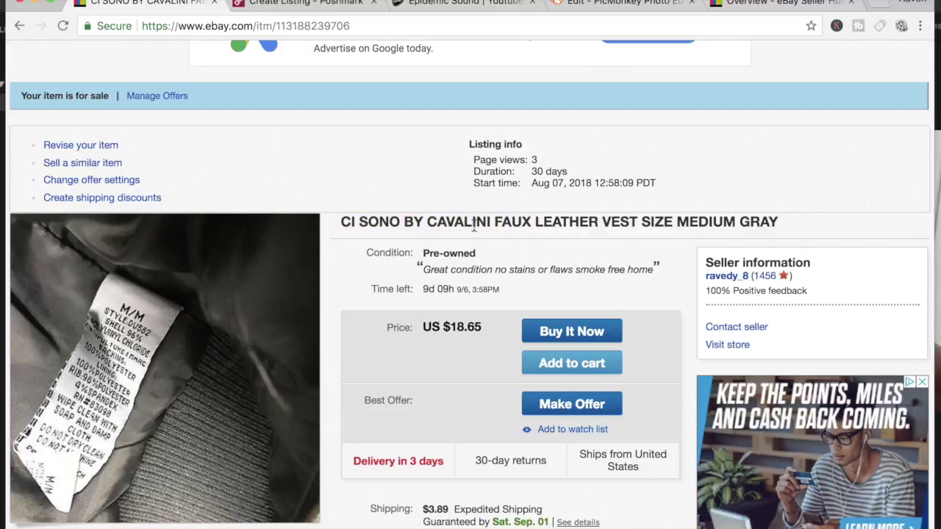
pyautogui.moveTo(341, 221); pyautogui.dragTo(802, 233)
pyautogui.rightClick(747, 216)
pyautogui.click(686, 247)
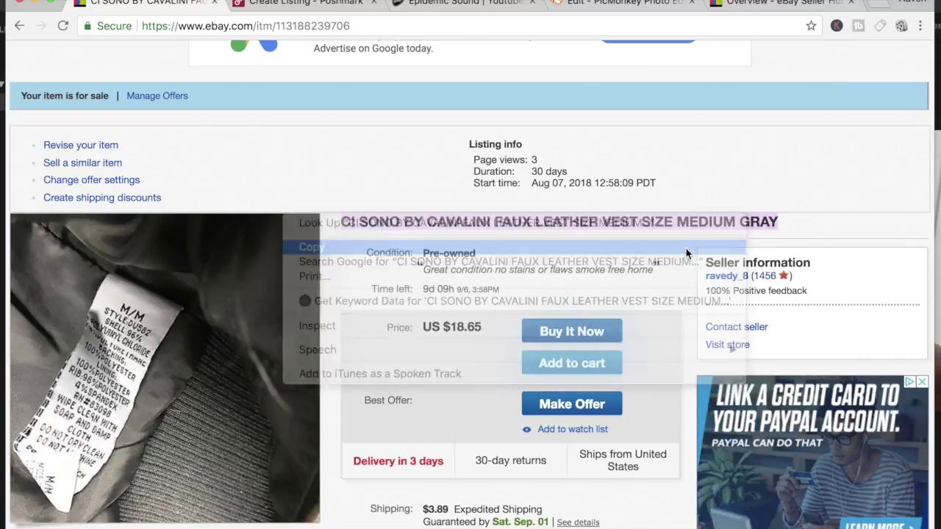
# - Paste the copied eBay title into the description of the Poshmark listing
pyautogui.click(294, 3)
pyautogui.scroll(-3, 399, 391)
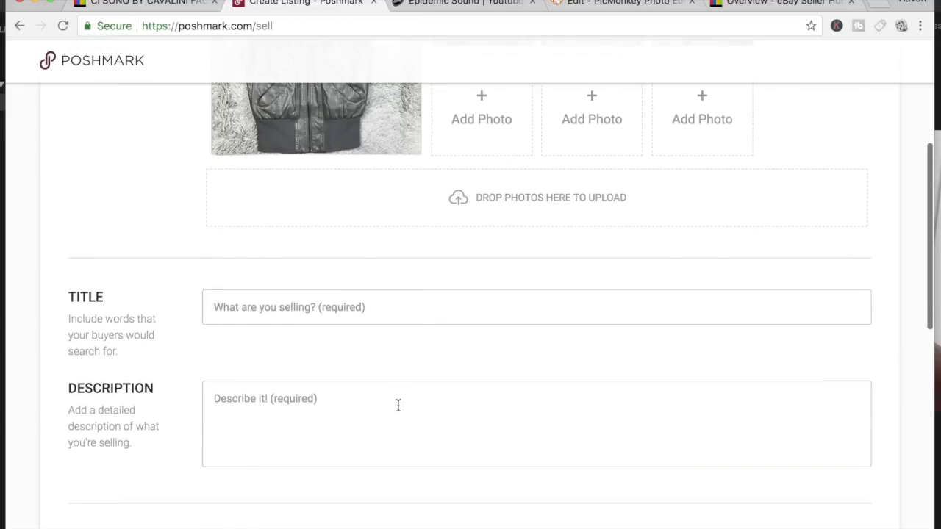
pyautogui.rightClick(292, 408)
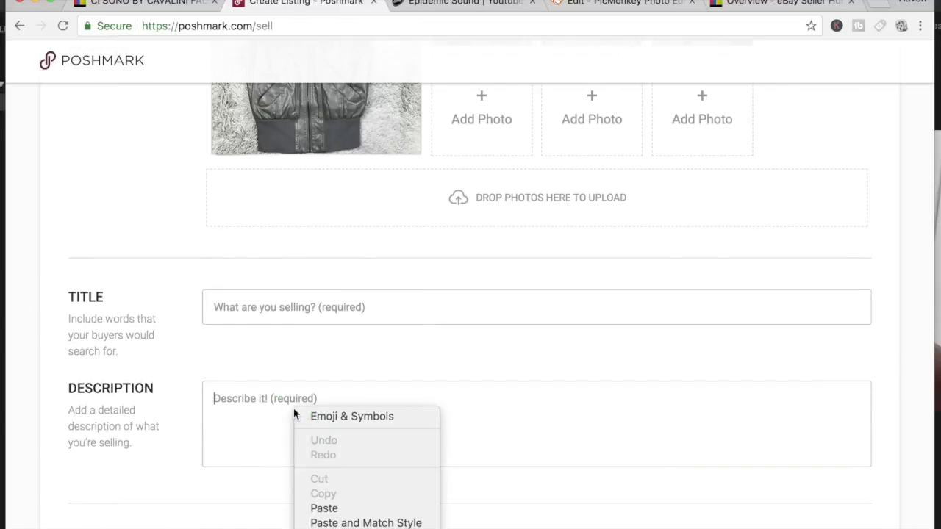
pyautogui.click(337, 509)
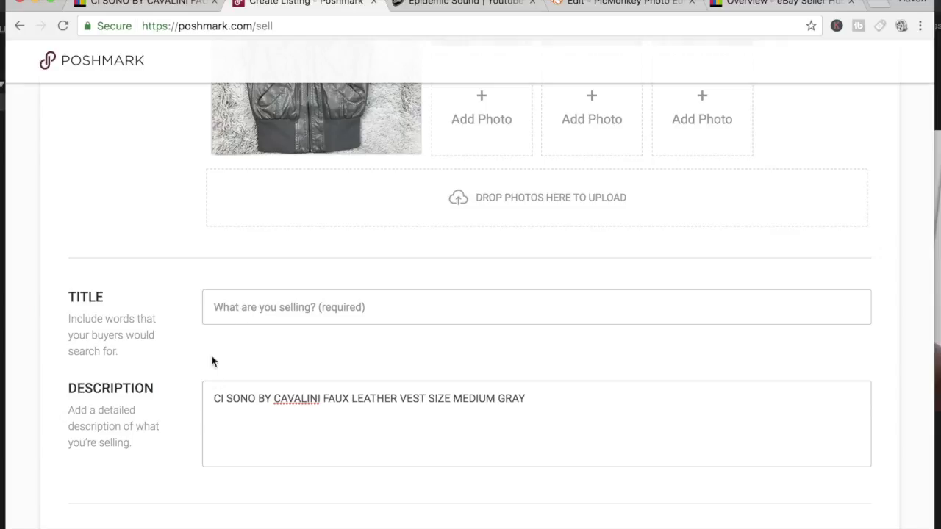
# - Copy "CI SONO BY CAVALINI FAUX LEATHER VEST" from the description into the title and choose the Women department suggestion
pyautogui.moveTo(214, 395); pyautogui.dragTo(426, 397)
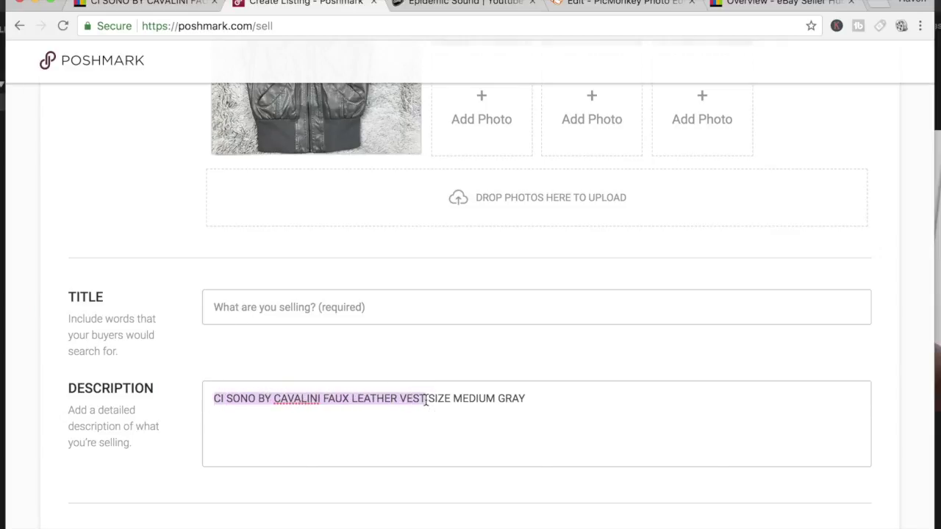
pyautogui.rightClick(378, 398)
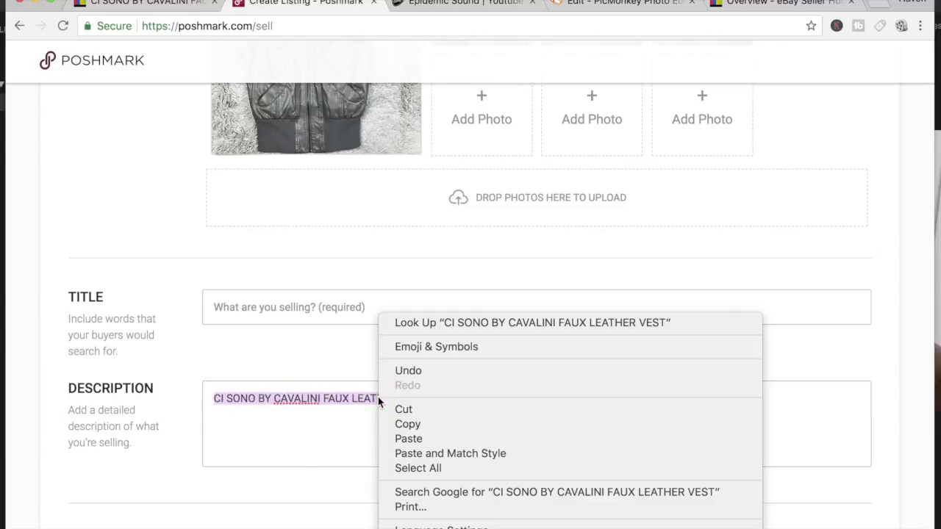
pyautogui.click(417, 424)
pyautogui.click(330, 302)
pyautogui.rightClick(330, 303)
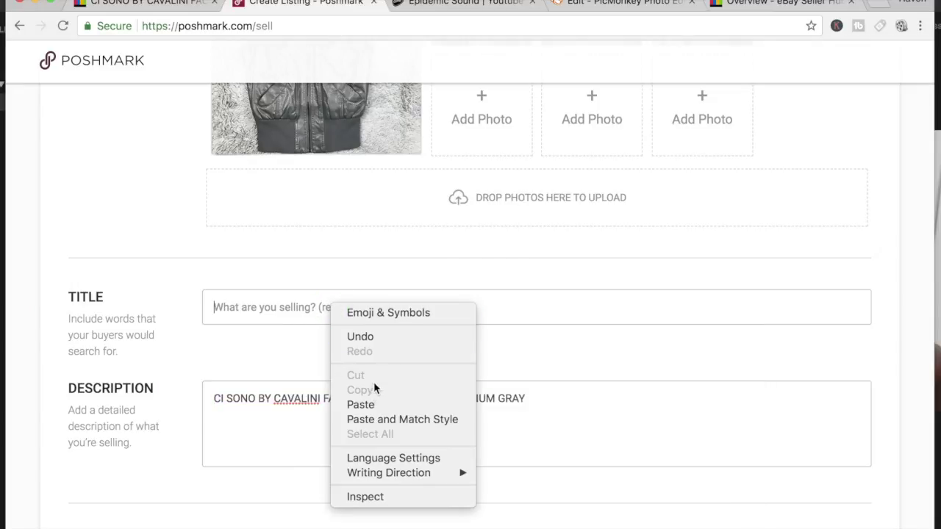
pyautogui.click(373, 406)
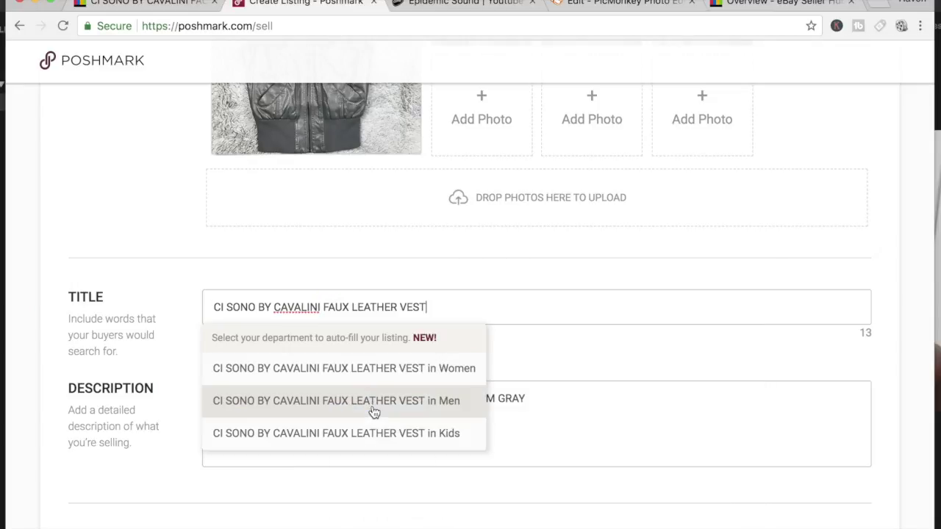
pyautogui.click(431, 370)
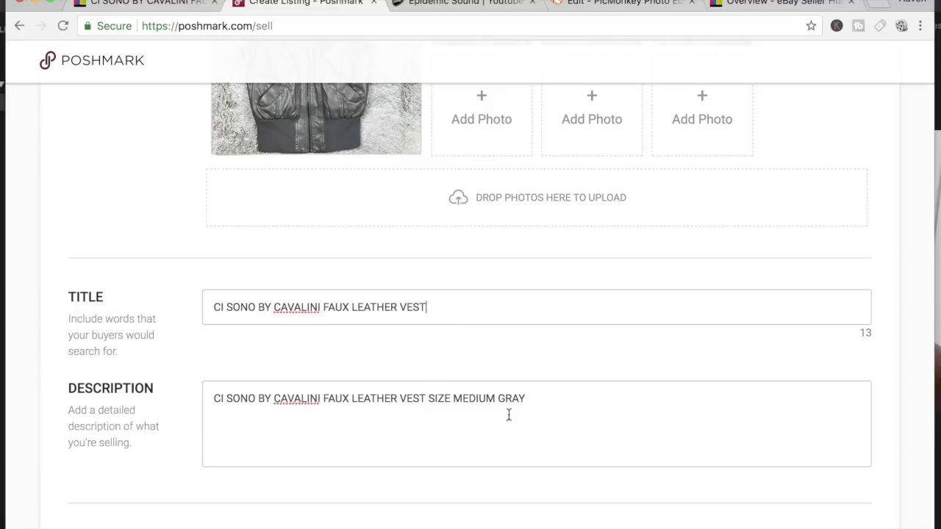
# - In the description, insert "This is a" before "CI SONO" and "in a" before "SIZE MEDIUM"
pyautogui.click(207, 398)
pyautogui.write('This is ')
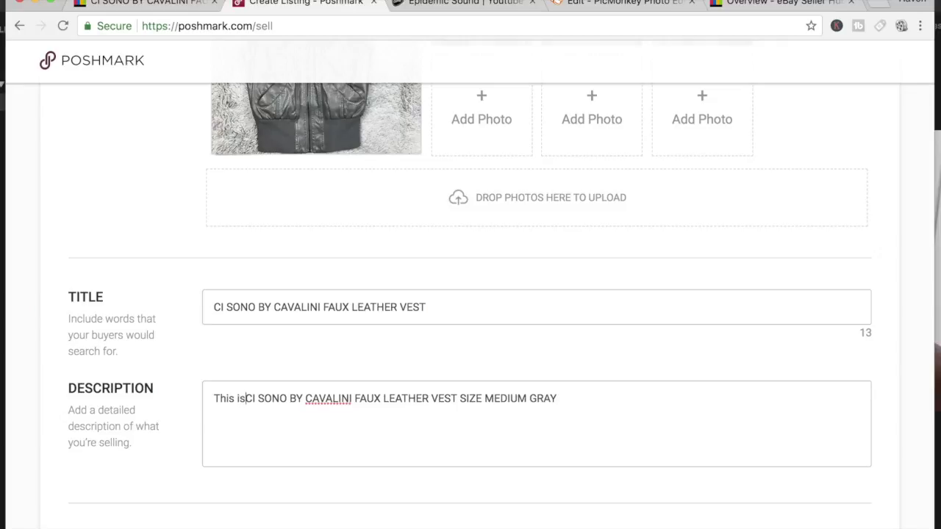
pyautogui.write('a')
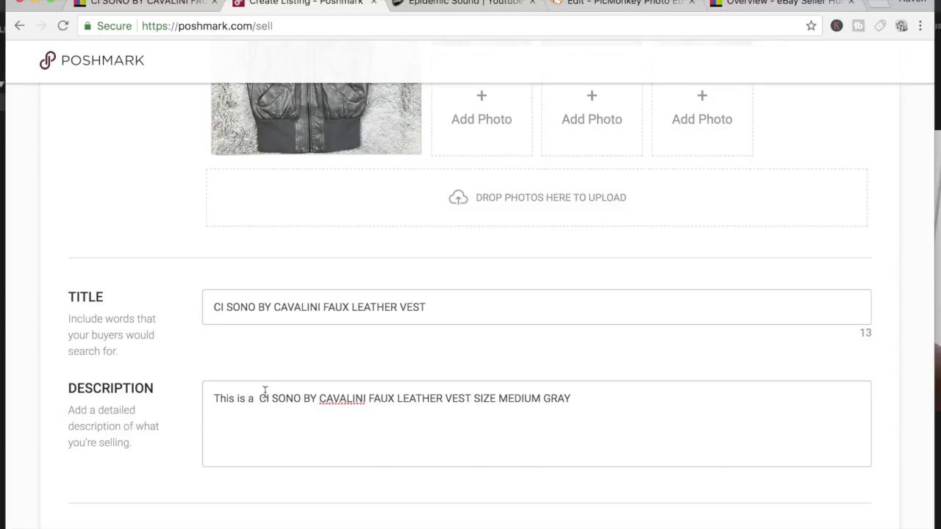
pyautogui.click(473, 398)
pyautogui.write('is')
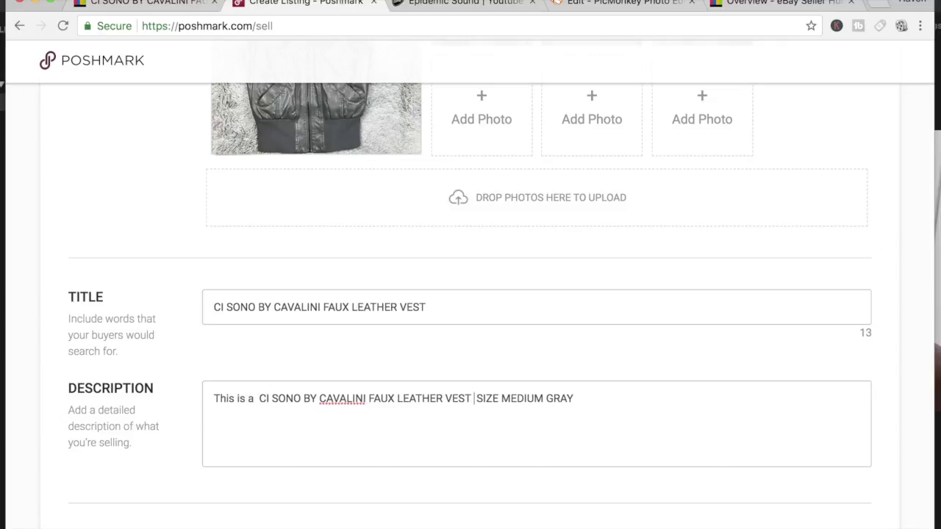
pyautogui.press('BackSpace')
pyautogui.write('n a')
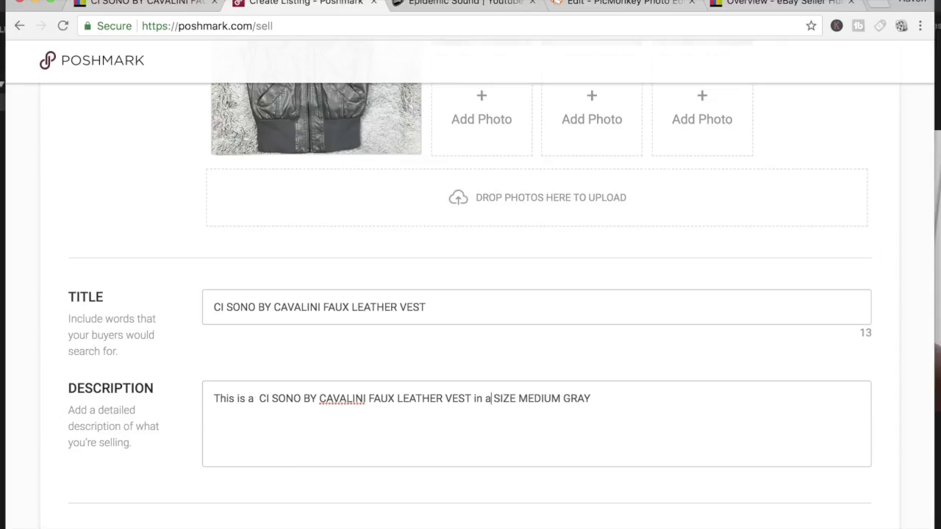
# - Insert "in the color gray" after "SIZE MEDIUM" in the description
pyautogui.click(565, 398)
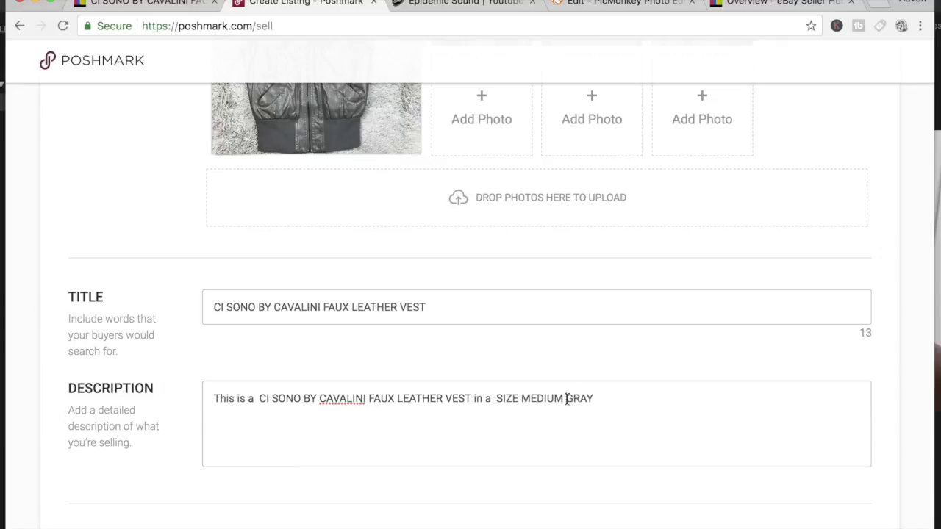
pyautogui.write('in the')
pyautogui.write('lor gray')
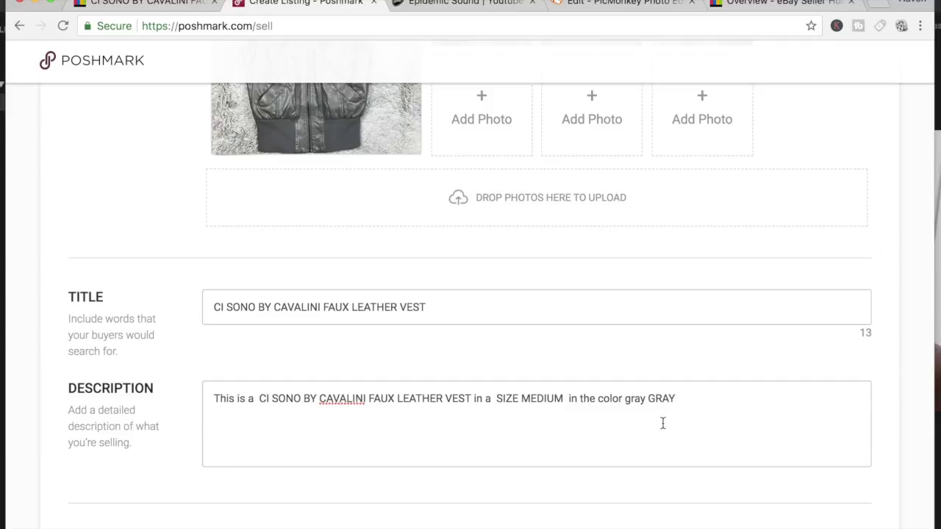
# - Remove the duplicate lowercase "gray" from the description, then end the sentence after "GRAY" with a period and a line break
pyautogui.press('BackSpace')
pyautogui.press('BackSpace')
pyautogui.press('BackSpace')
pyautogui.press('BackSpace')
pyautogui.press('BackSpace')
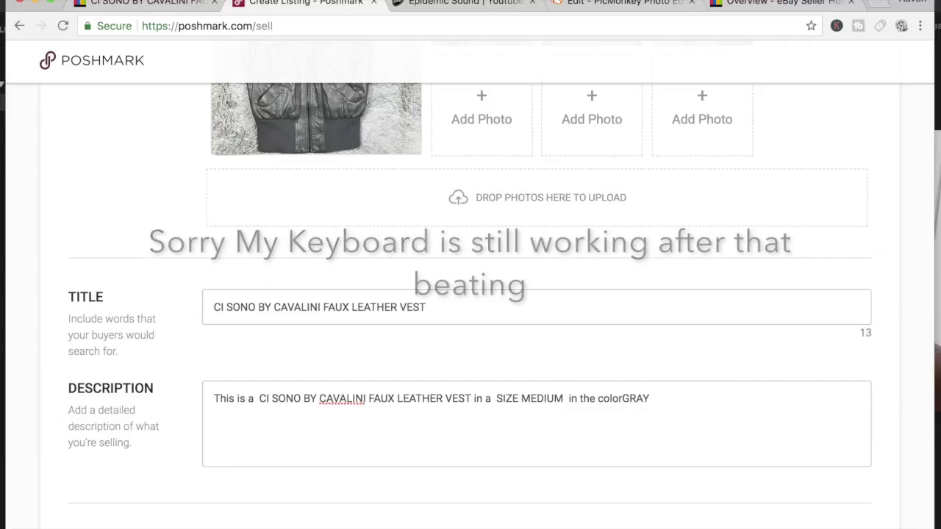
pyautogui.click(741, 407)
pyautogui.write('.')
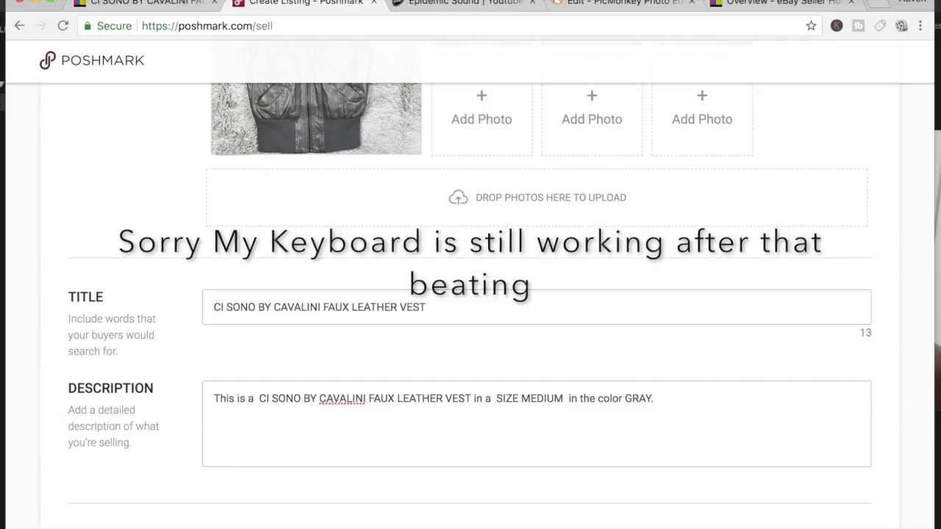
pyautogui.press('Return')
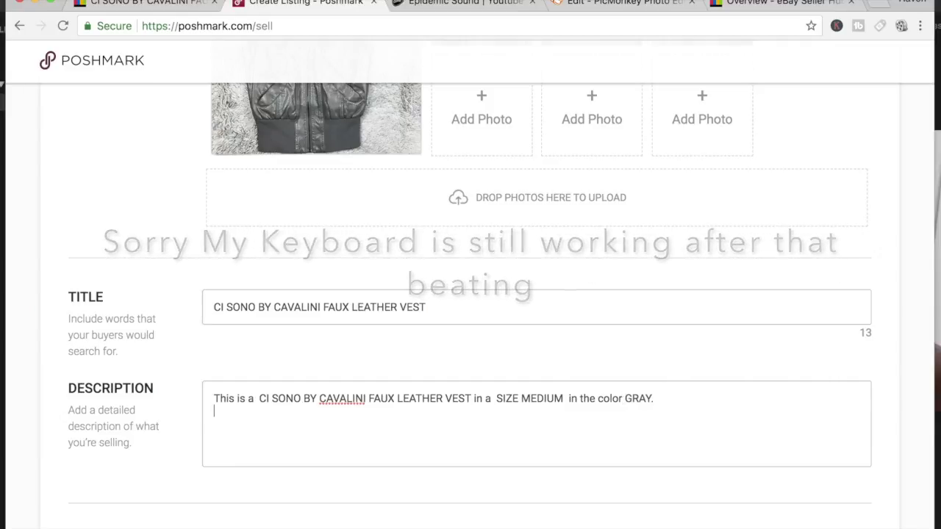
# - Switch to the eBay listing and copy the description text from "Nice Trendy Vest" through "20" Shoulder to Hem"
pyautogui.click(209, 4)
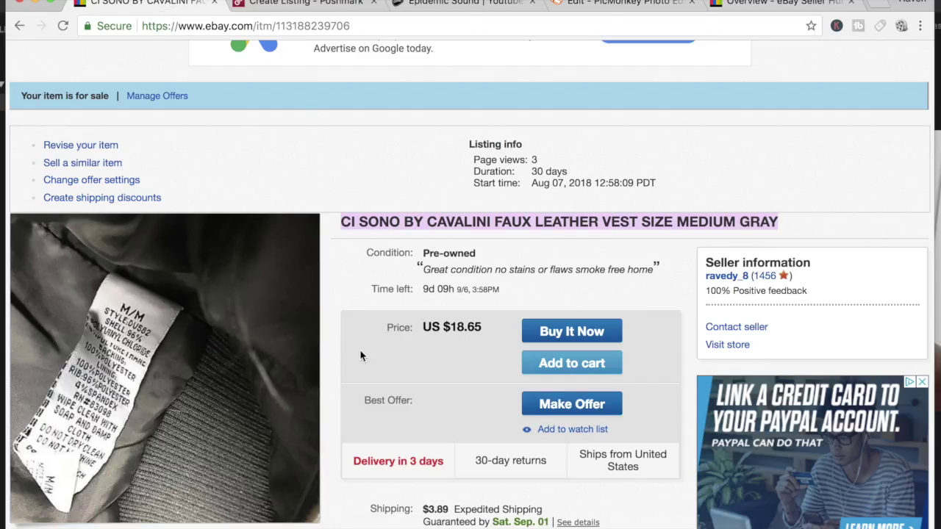
pyautogui.scroll(-5, 360, 356)
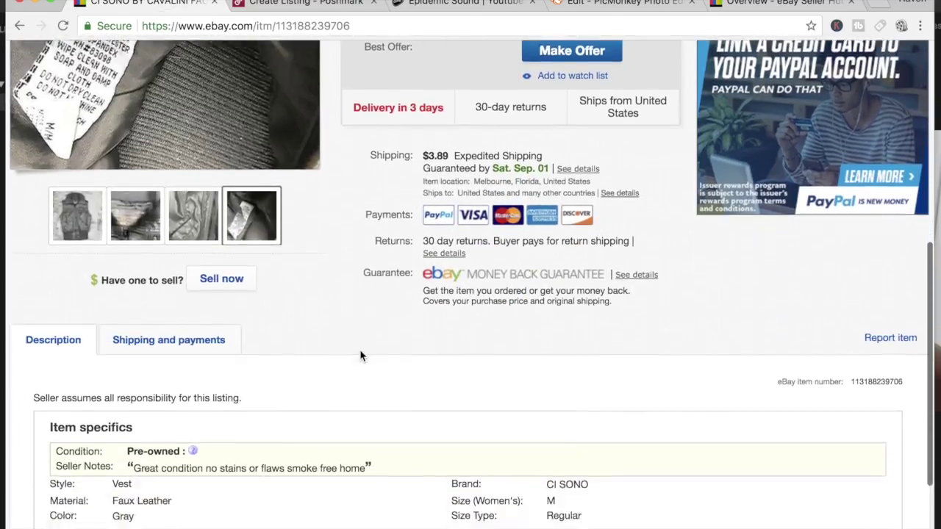
pyautogui.scroll(-1, 359, 356)
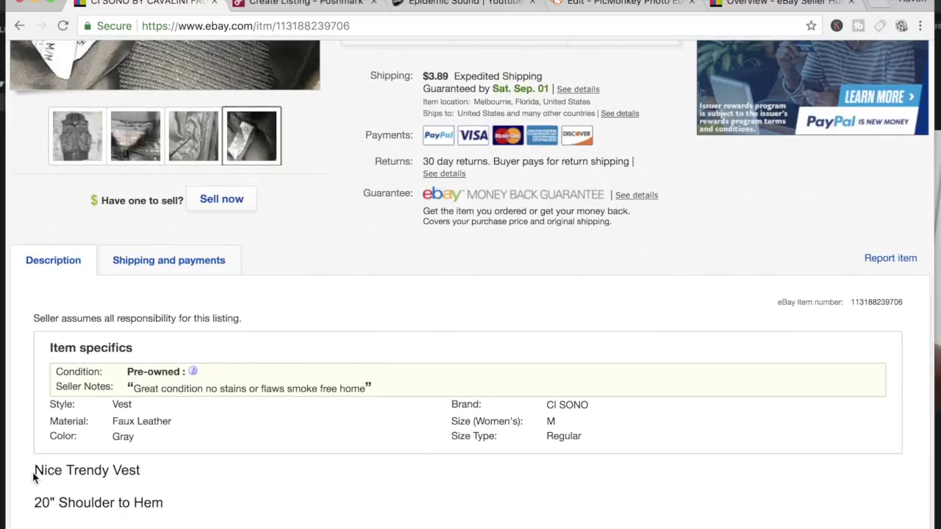
pyautogui.moveTo(34, 468); pyautogui.dragTo(160, 503)
pyautogui.rightClick(160, 503)
pyautogui.click(188, 512)
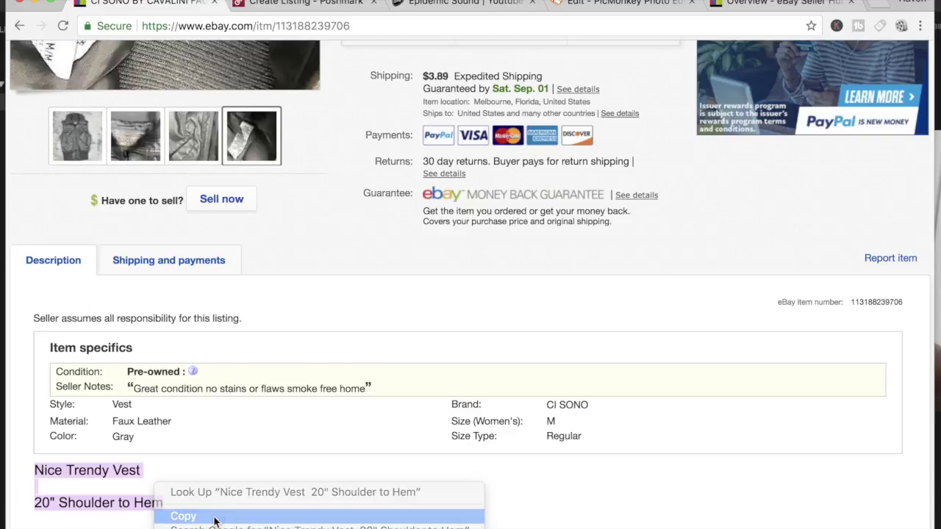
# - Return to the Poshmark listing and try to paste the copied eBay text into the description
pyautogui.click(297, 6)
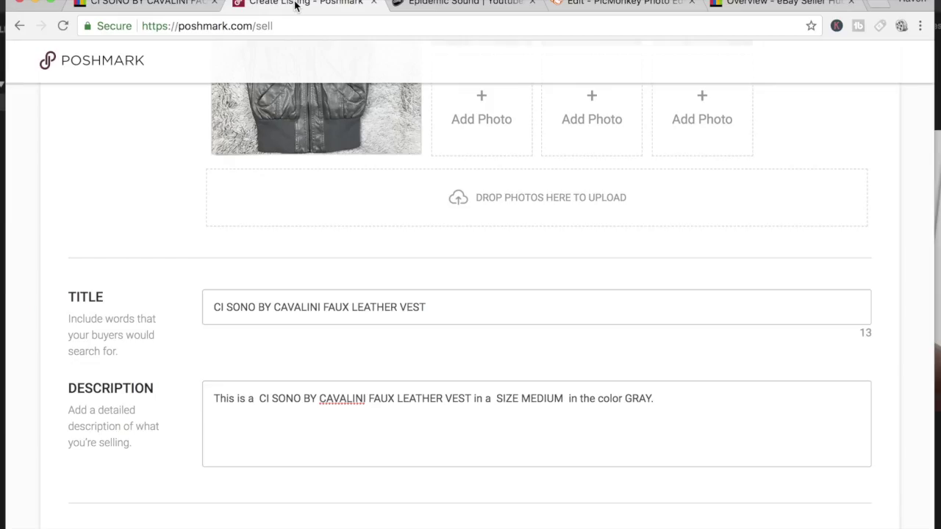
pyautogui.rightClick(237, 433)
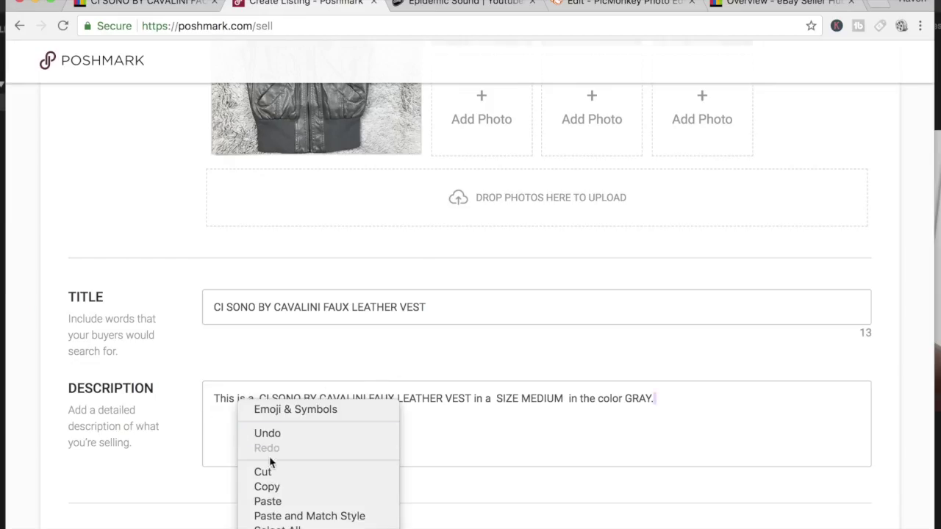
pyautogui.click(270, 488)
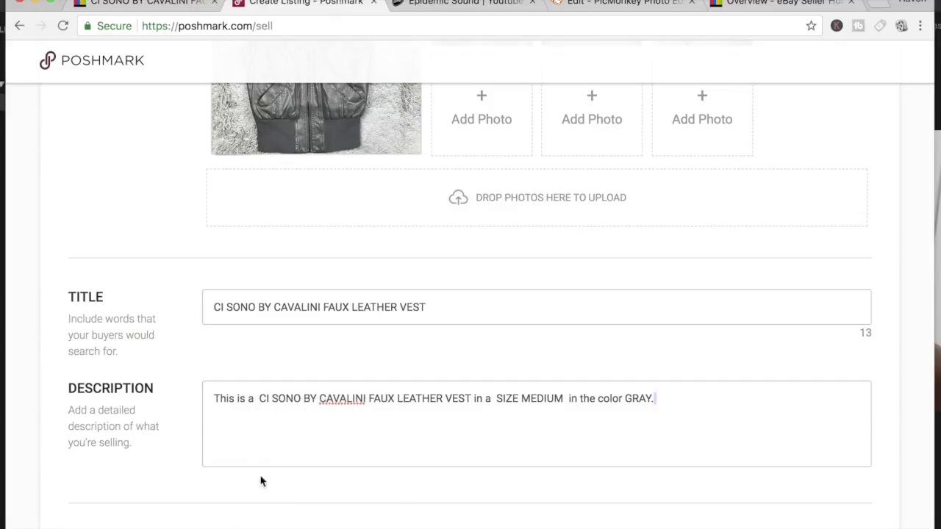
pyautogui.rightClick(226, 427)
pyautogui.click(269, 502)
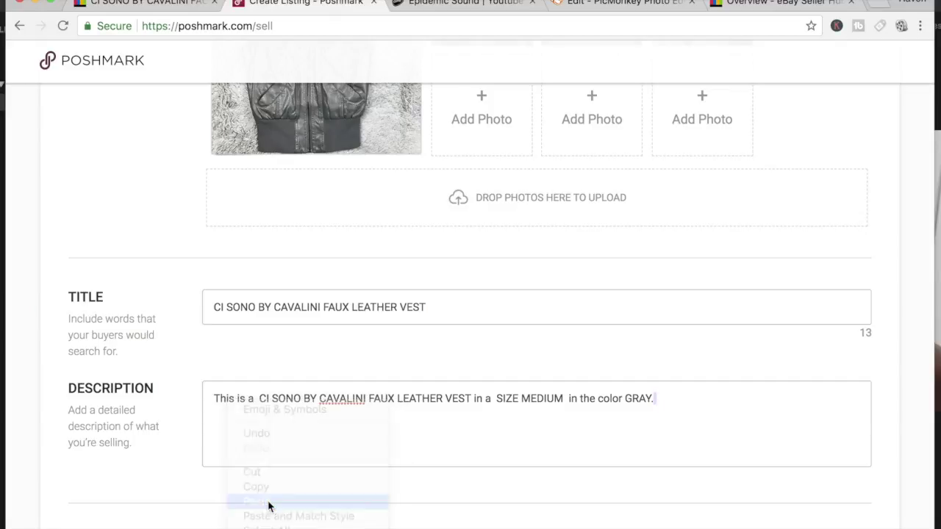
# - Copy the selected eBay description text again and paste it at the end of the Poshmark description
pyautogui.click(164, 8)
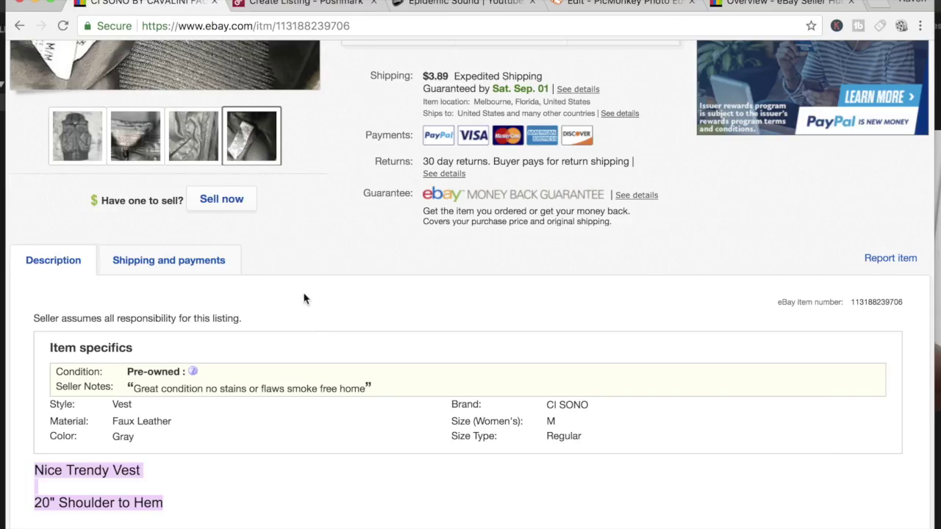
pyautogui.rightClick(59, 504)
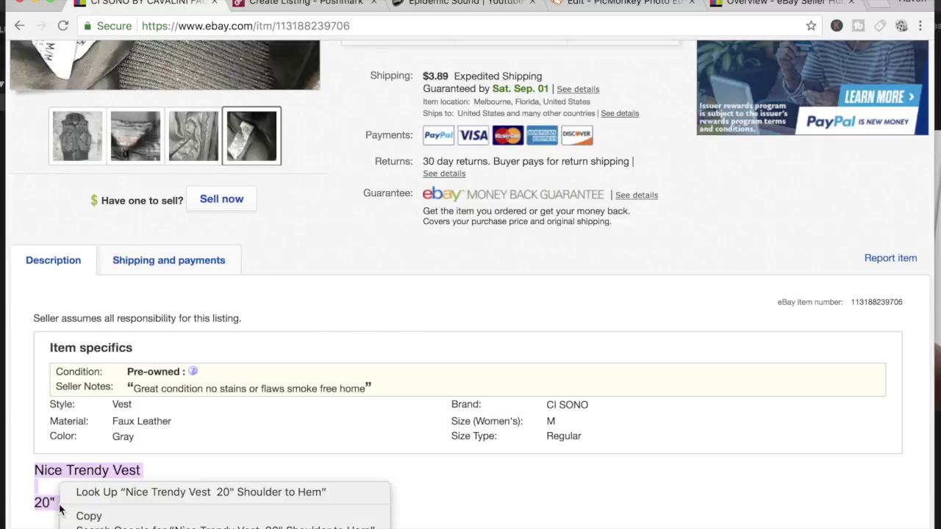
pyautogui.click(88, 515)
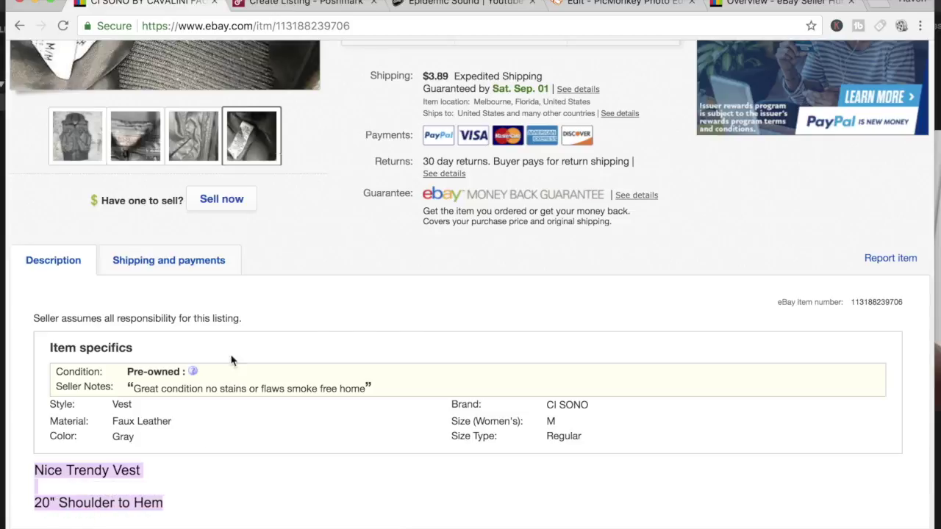
pyautogui.click(309, 6)
pyautogui.rightClick(220, 432)
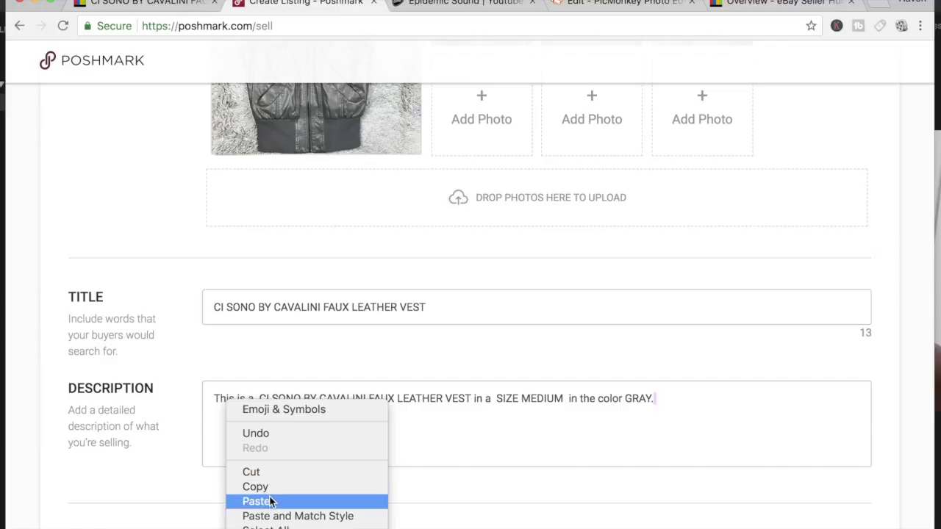
pyautogui.click(243, 498)
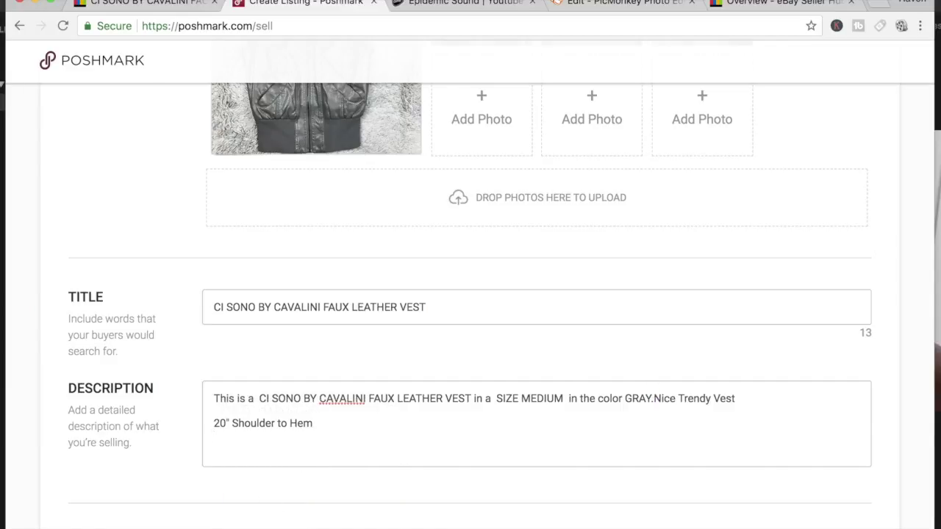
# - Move "Nice Trendy Vest" onto its own paragraph below the first sentence, separated by a blank line
pyautogui.click(653, 399)
pyautogui.write('.')
pyautogui.press('Return')
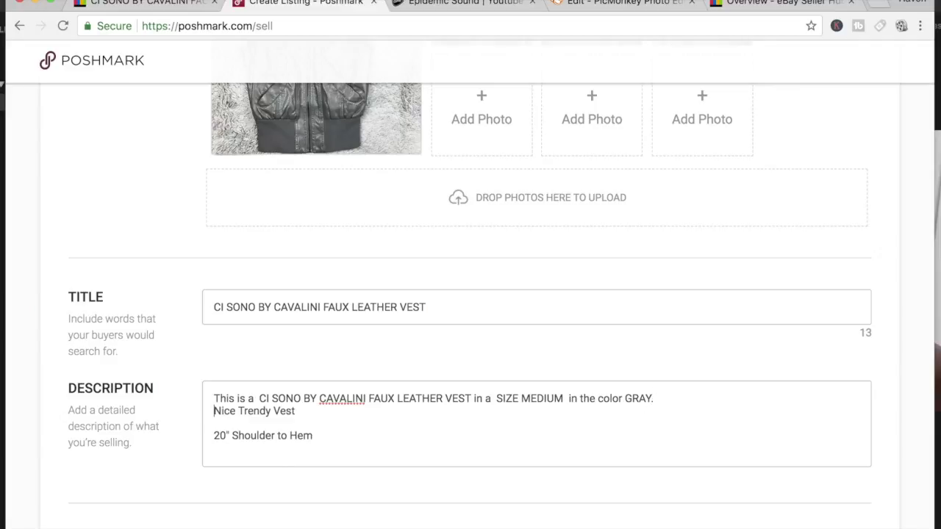
pyautogui.press('Return')
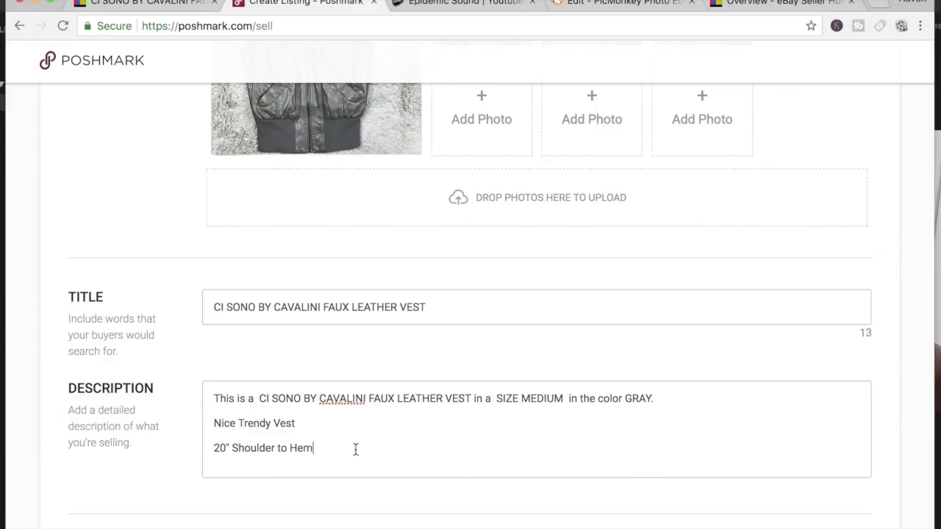
# - Set the item's size to M from the standard sizes
pyautogui.scroll(-5, 350, 489)
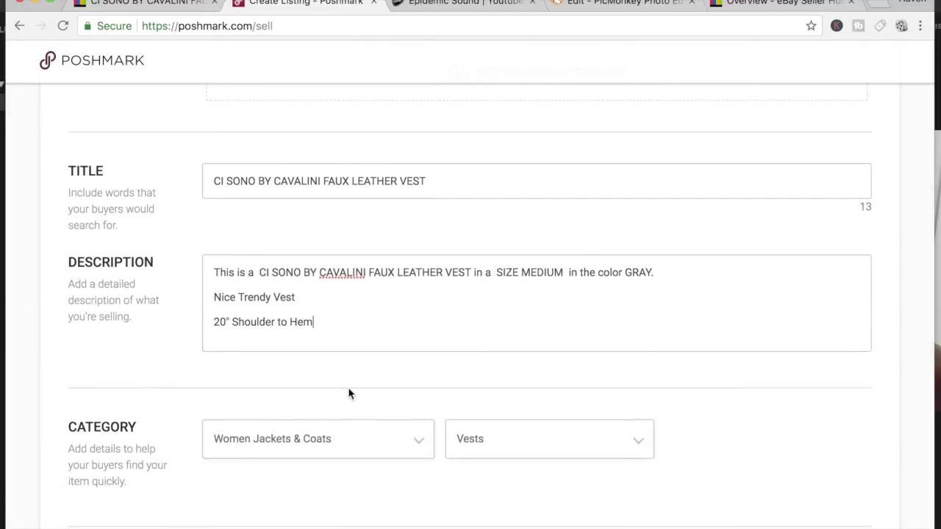
pyautogui.scroll(-2, 350, 394)
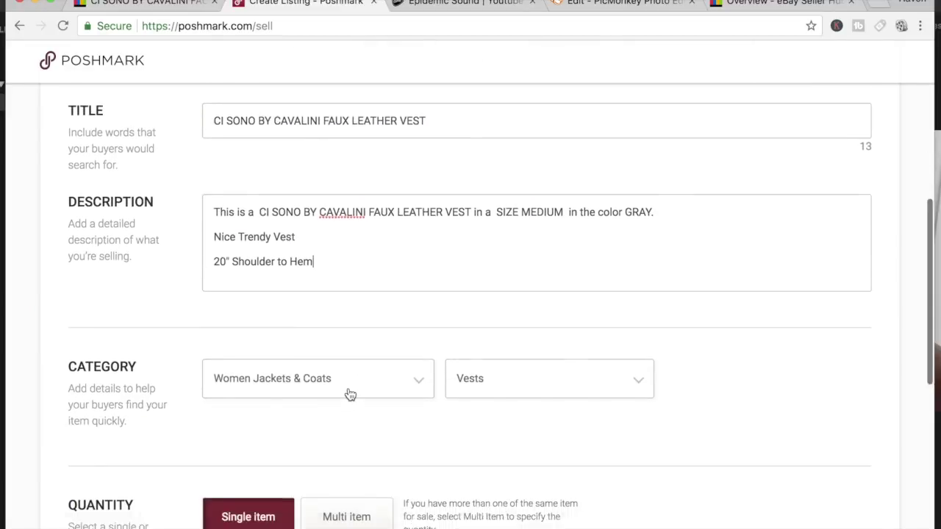
pyautogui.scroll(-5, 597, 331)
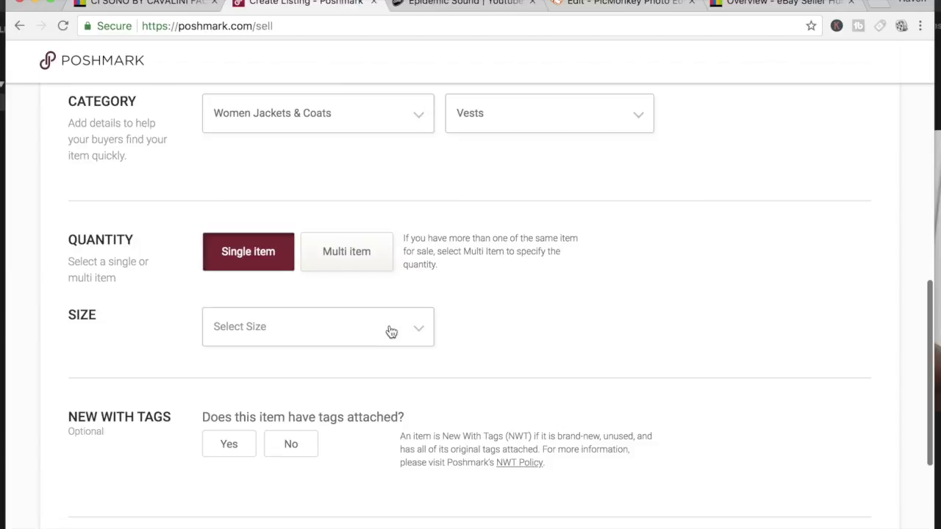
pyautogui.click(416, 331)
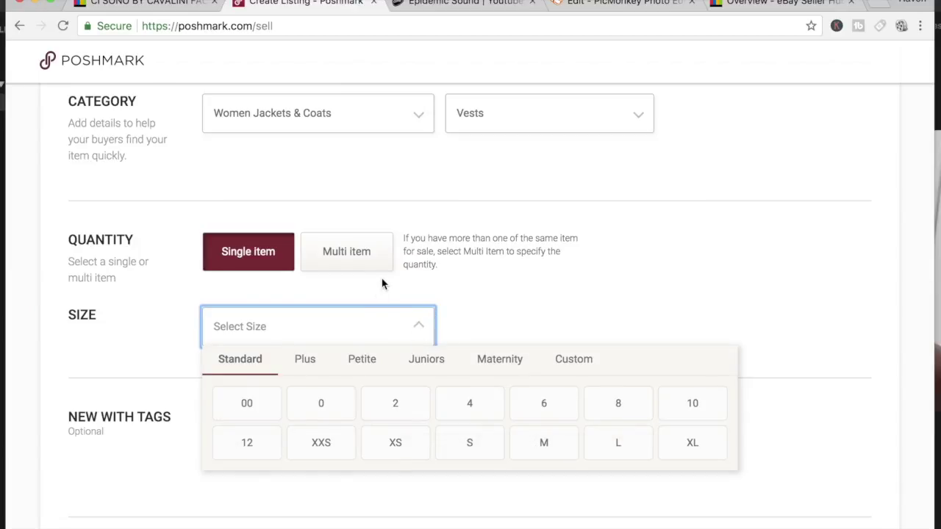
pyautogui.scroll(5, 411, 264)
pyautogui.scroll(-5, 413, 265)
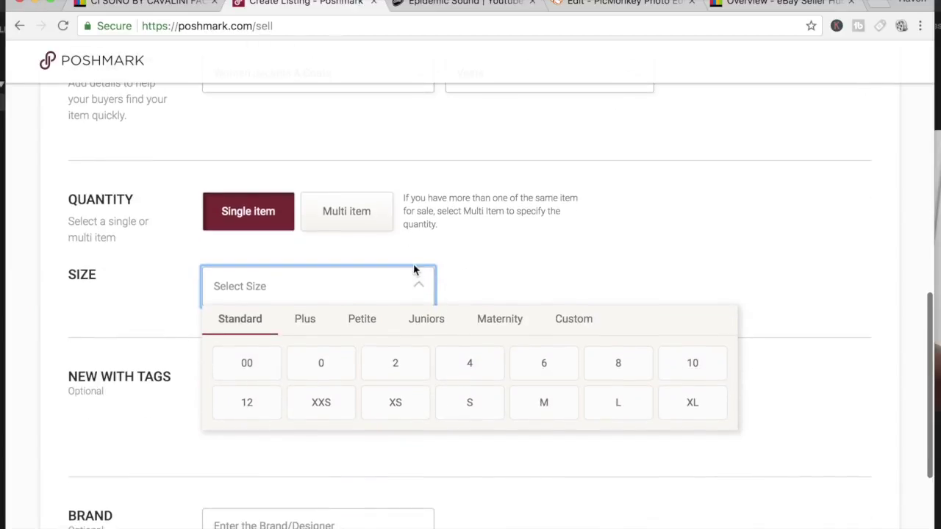
pyautogui.click(541, 417)
# - Mark the item as not having tags attached and set its brand to the suggested "Ci Sono"
pyautogui.scroll(-2, 398, 435)
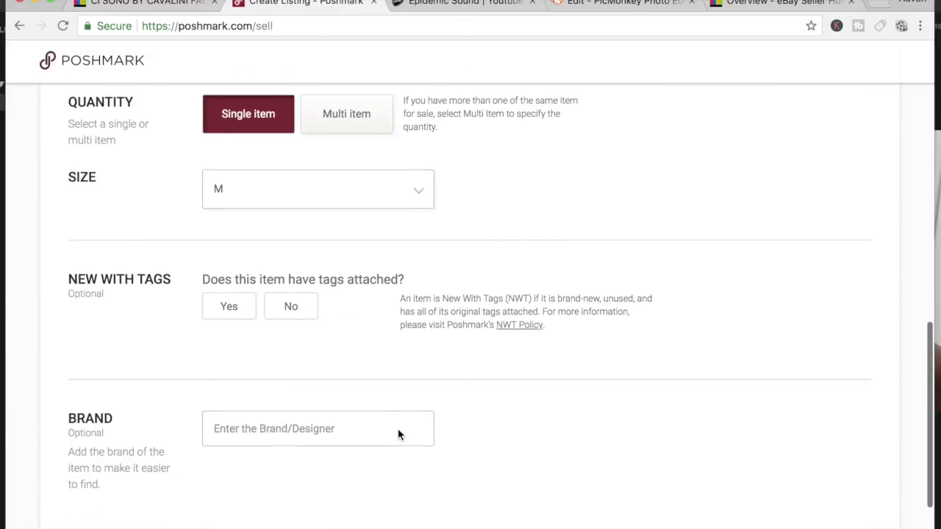
pyautogui.click(291, 306)
pyautogui.scroll(-1, 345, 365)
pyautogui.click(331, 367)
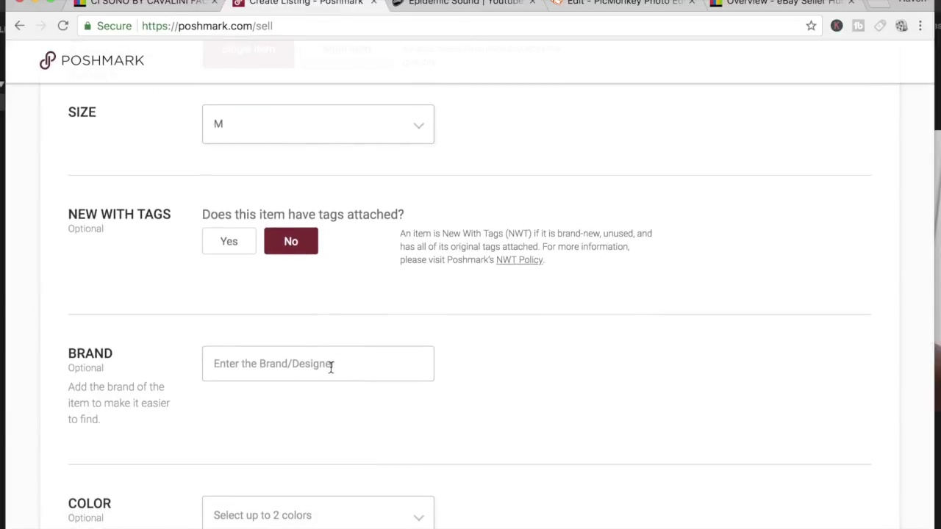
pyautogui.write('ci')
pyautogui.scroll(10, 470, 294)
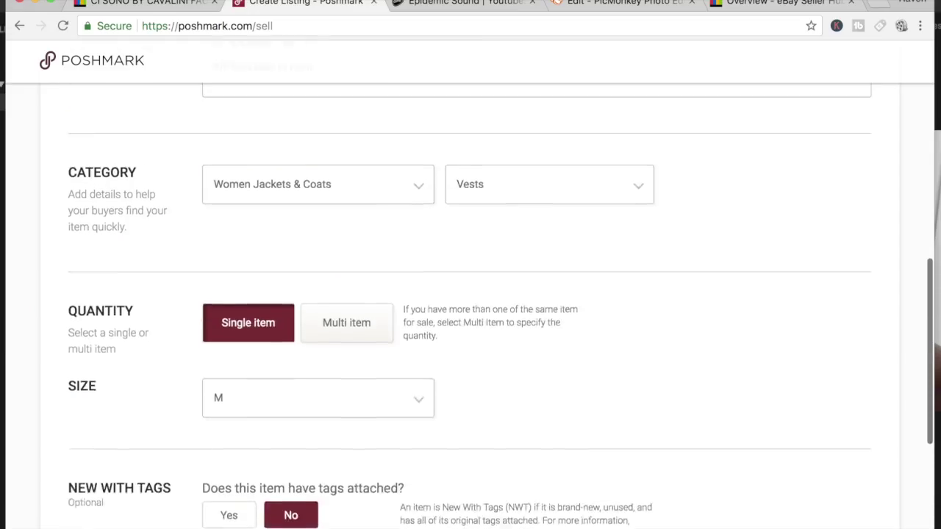
pyautogui.scroll(-10, 470, 294)
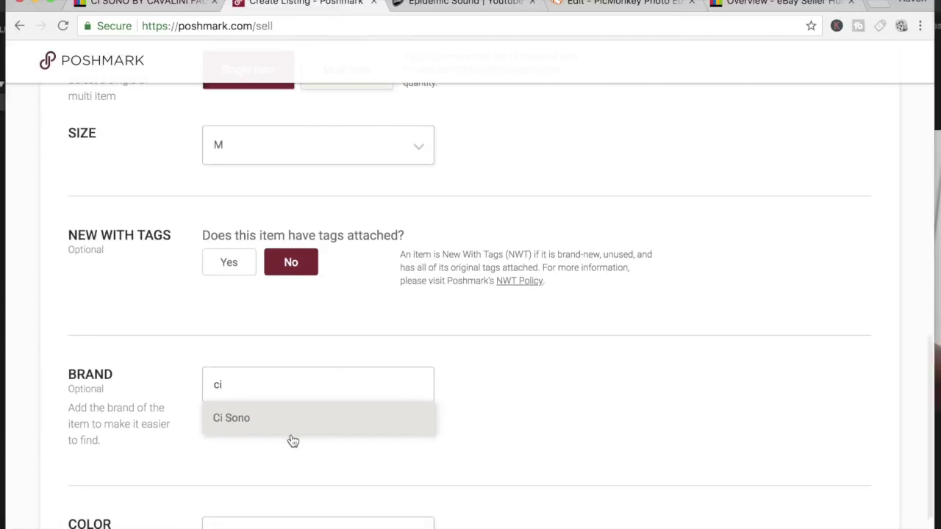
pyautogui.write('sono')
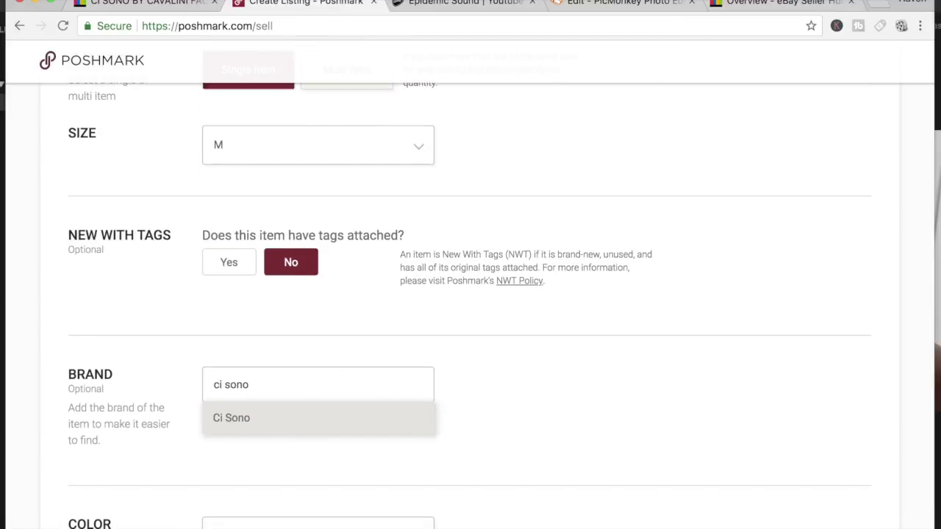
pyautogui.click(232, 419)
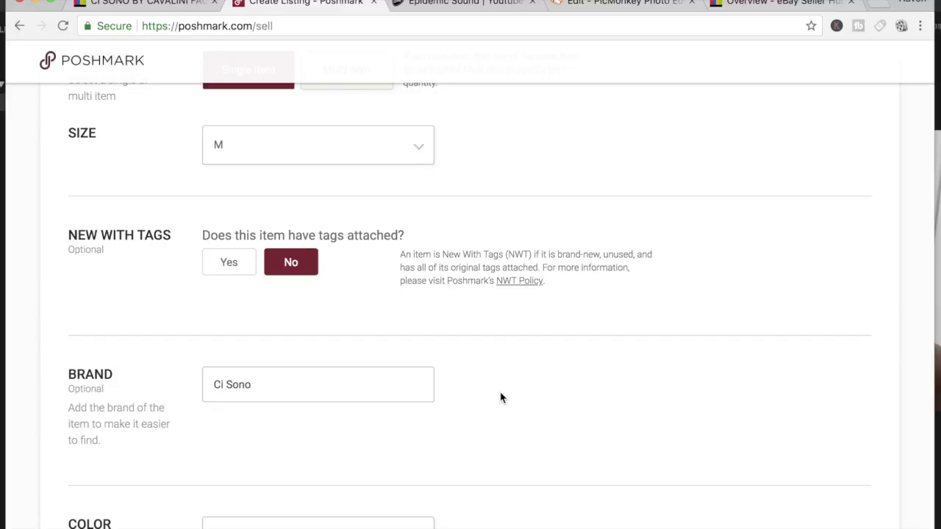
# - Set the item's color to Gray and close the color choices
pyautogui.scroll(-5, 520, 448)
pyautogui.scroll(1, 520, 448)
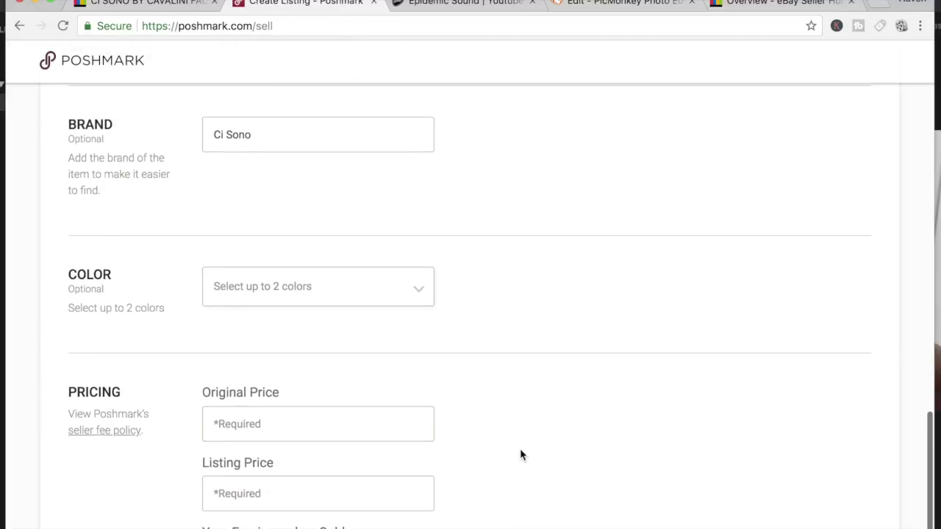
pyautogui.click(404, 287)
pyautogui.click(237, 416)
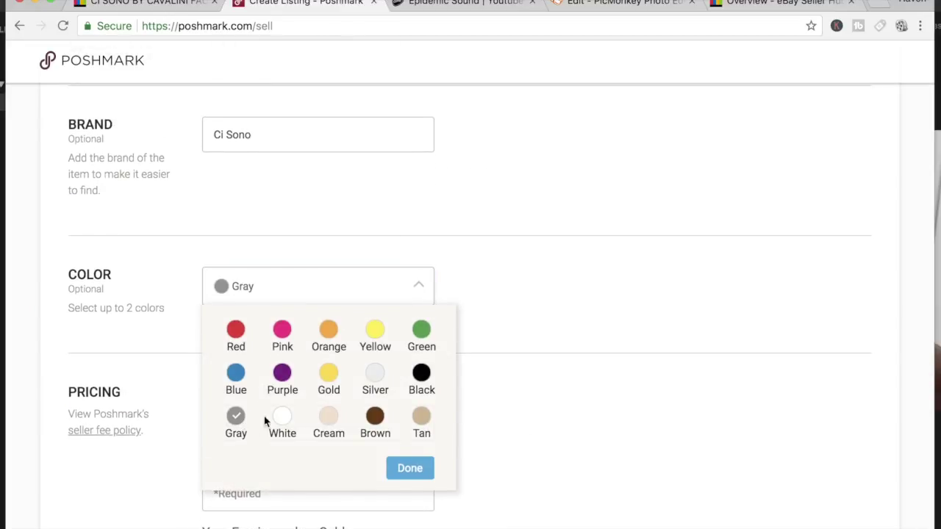
pyautogui.click(522, 425)
# - Enter an original price of $99 and a listing price of $25
pyautogui.scroll(-1, 435, 421)
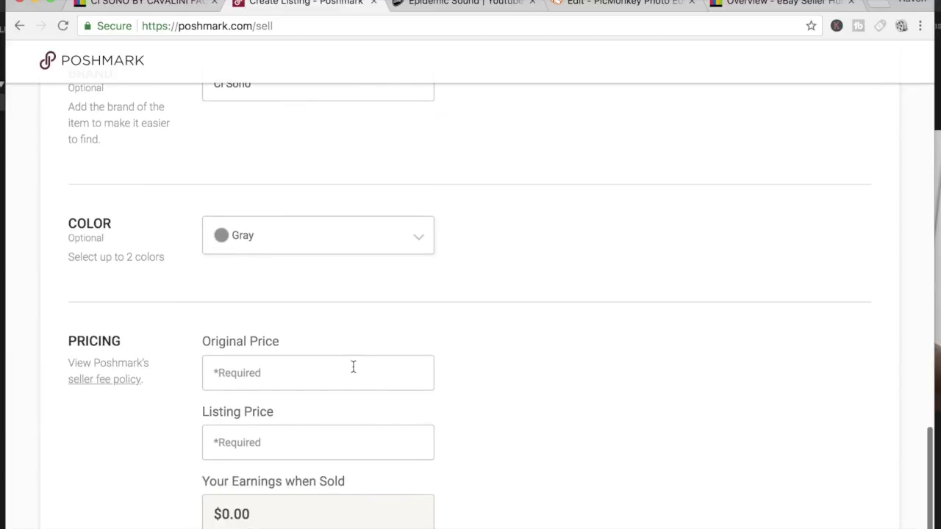
pyautogui.click(346, 382)
pyautogui.write('$99')
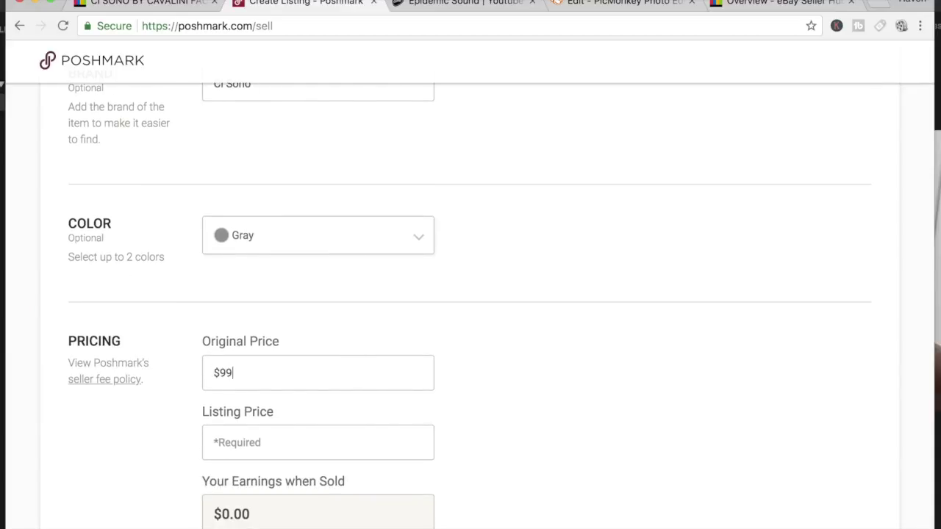
pyautogui.click(260, 438)
pyautogui.write('$25')
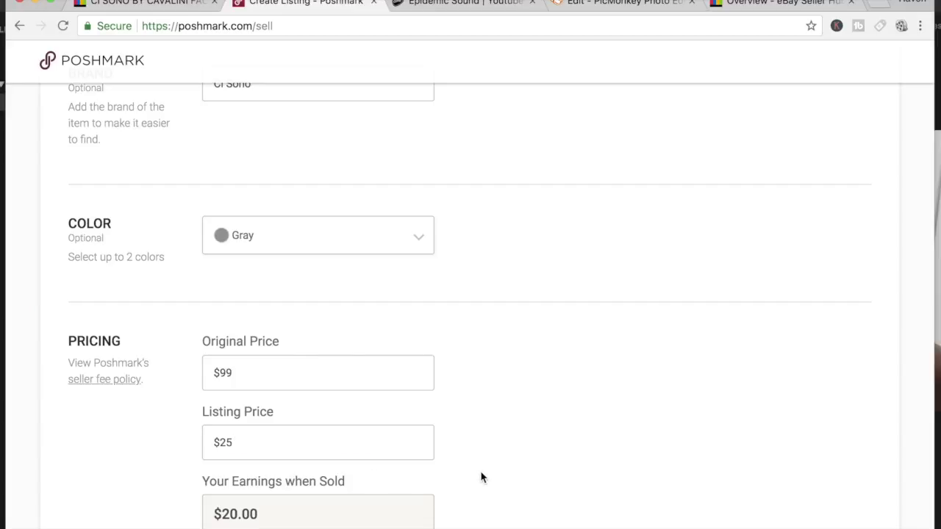
# - Review the completed listing form from photos to pricing and proceed to the Share Listing stage
pyautogui.scroll(12, 482, 478)
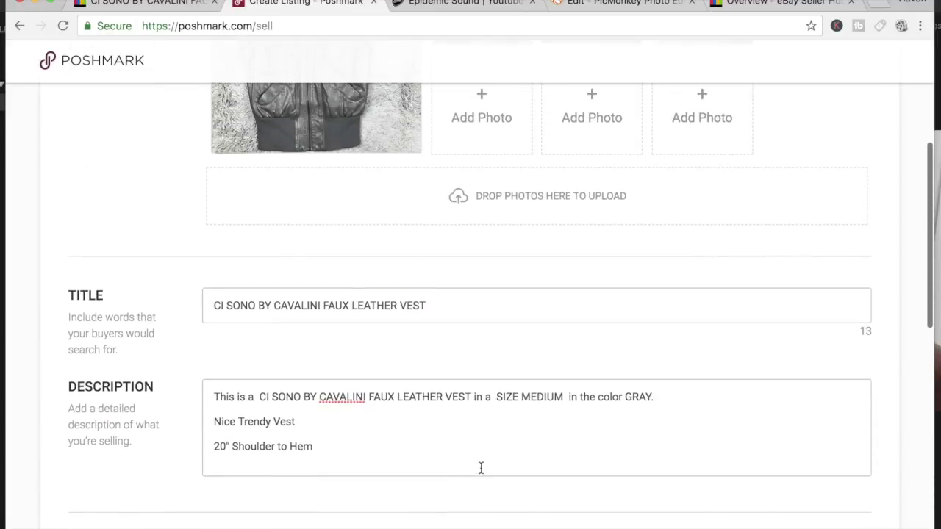
pyautogui.scroll(5, 481, 468)
pyautogui.scroll(-9, 481, 434)
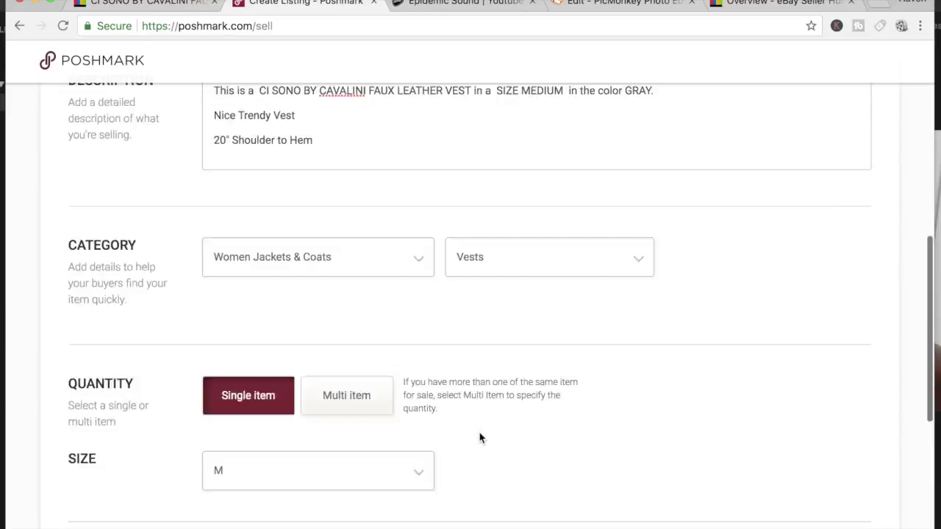
pyautogui.scroll(-8, 480, 438)
pyautogui.click(856, 469)
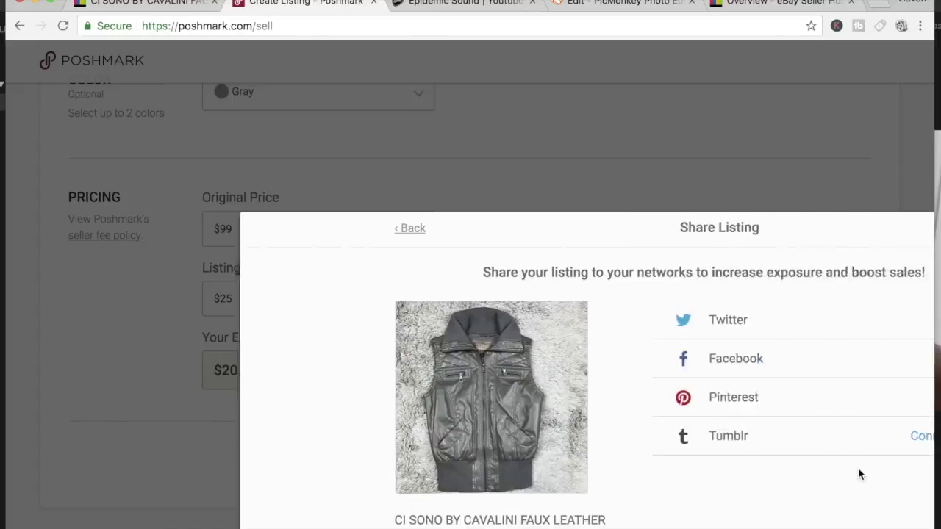